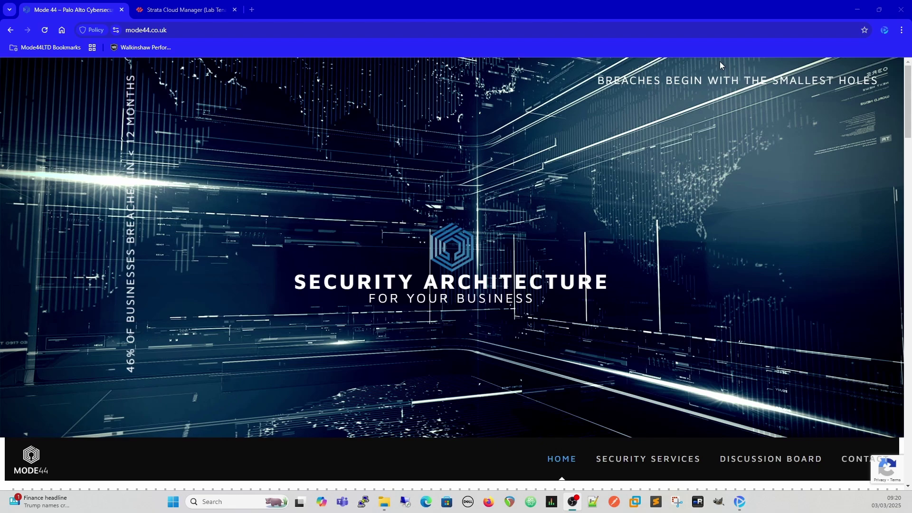
Check the browser's version on its About page through the main menu.
{"action": "left_click", "coordinate": [904, 32]}
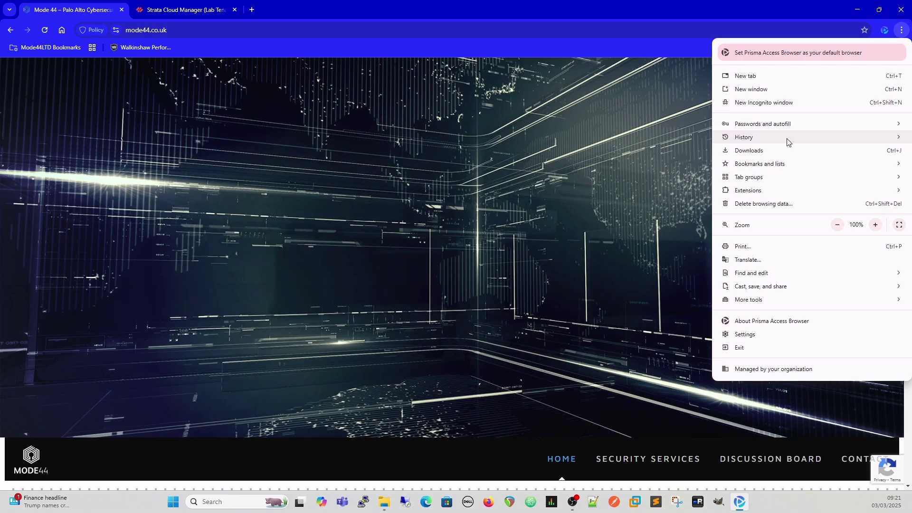
{"action": "mouse_move", "coordinate": [782, 125]}
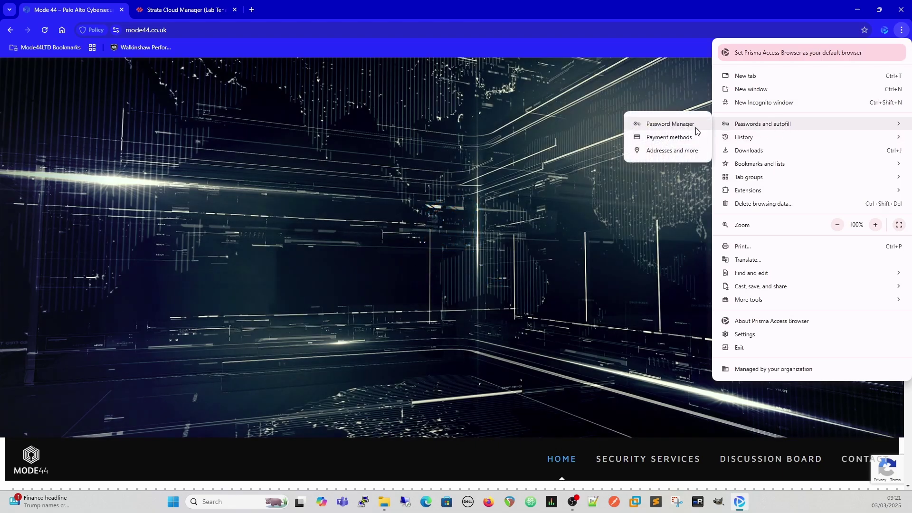
{"action": "mouse_move", "coordinate": [781, 164]}
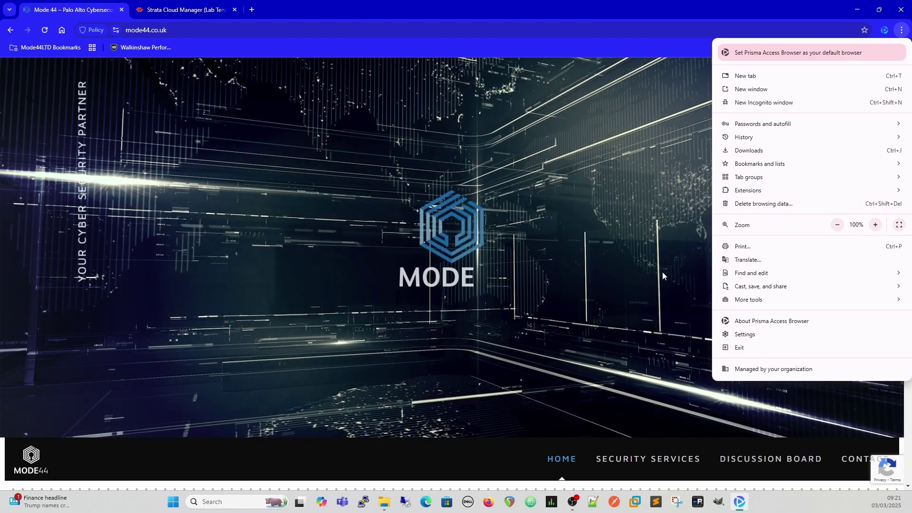
{"action": "left_click", "coordinate": [761, 323]}
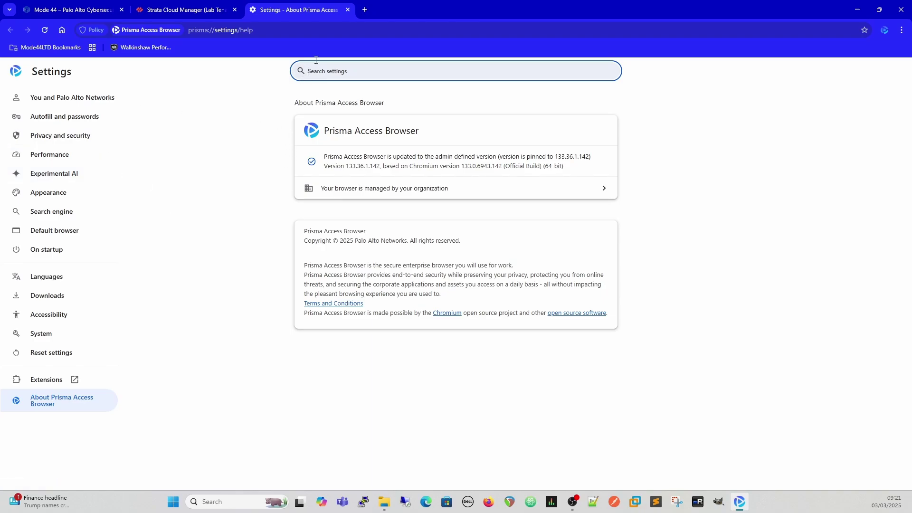
Close the settings tab and open the troubleshooting page from the Prisma Access panel.
{"action": "left_click", "coordinate": [347, 9]}
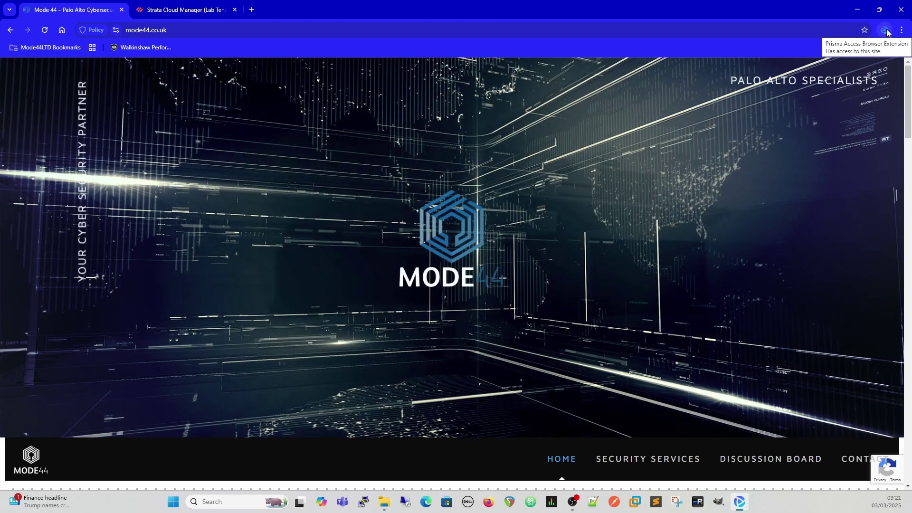
{"action": "left_click", "coordinate": [886, 30]}
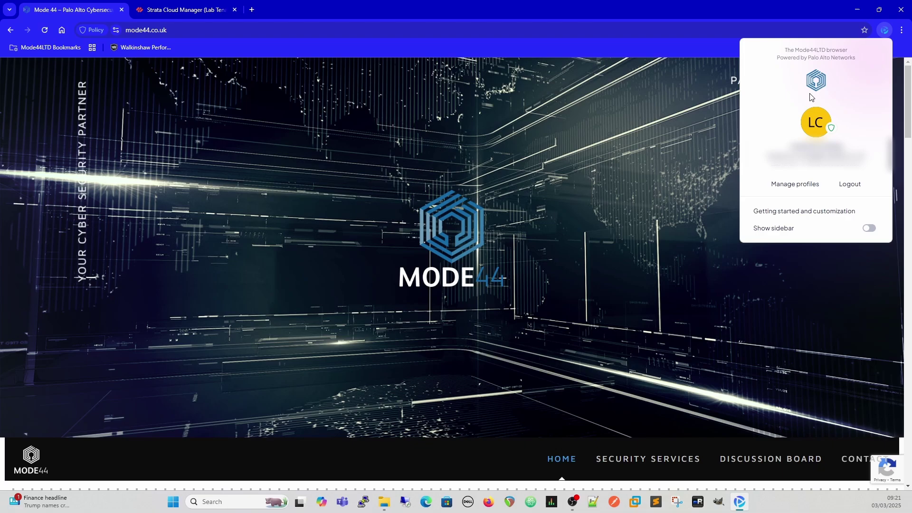
{"action": "left_click", "coordinate": [831, 127]}
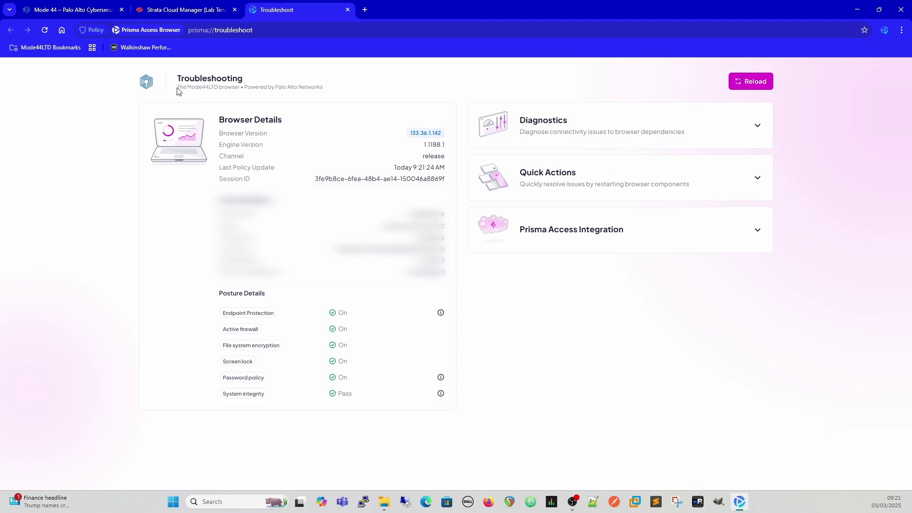
Expand the Diagnostics latency checks, then the Quick Actions card with its engine tools.
{"action": "left_click_drag", "start_coordinate": [178, 86], "coordinate": [239, 88]}
{"action": "left_click", "coordinate": [676, 364]}
{"action": "left_click", "coordinate": [754, 126]}
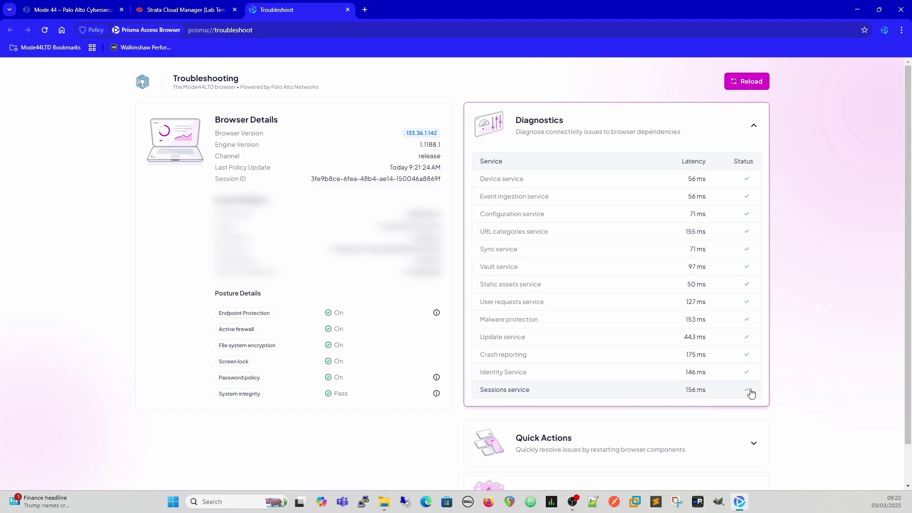
{"action": "scroll", "coordinate": [812, 315], "scroll_direction": "down", "scroll_amount": 1}
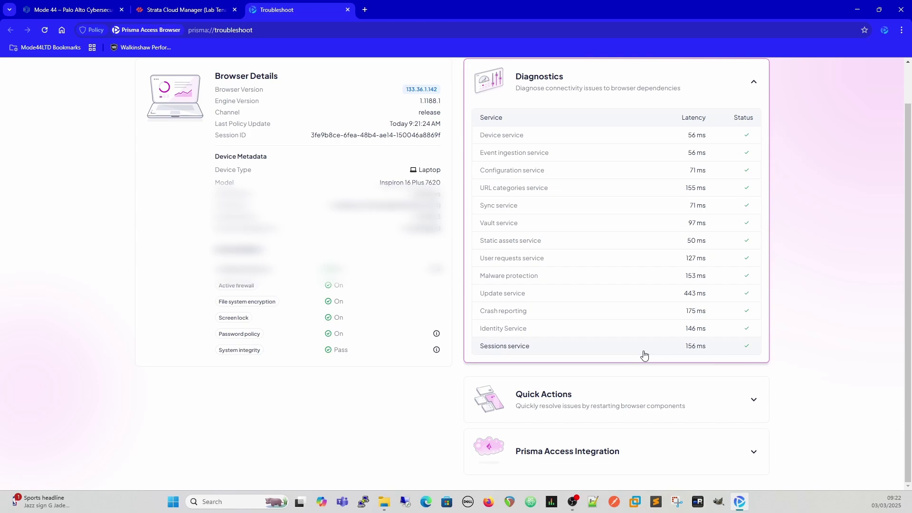
{"action": "left_click", "coordinate": [754, 399]}
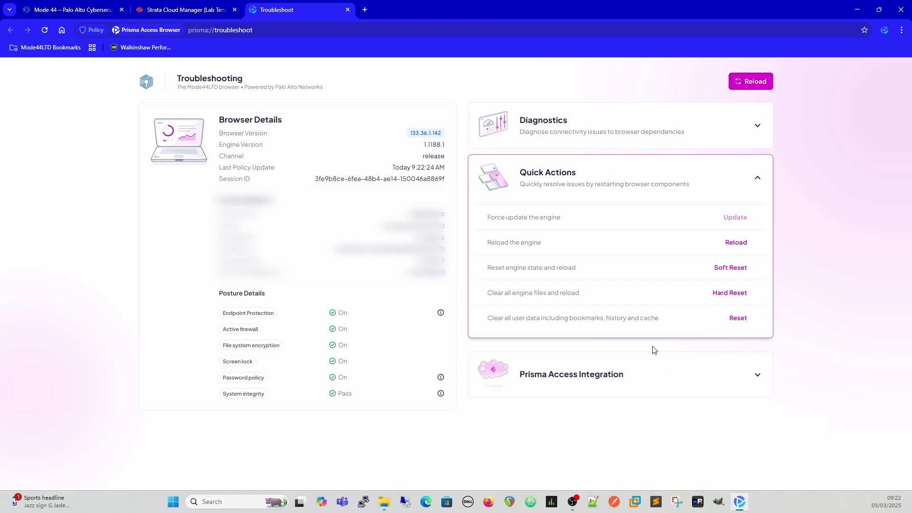
Expand the Prisma Access Integration card to show proxy status Not Configured.
{"action": "left_click", "coordinate": [760, 380]}
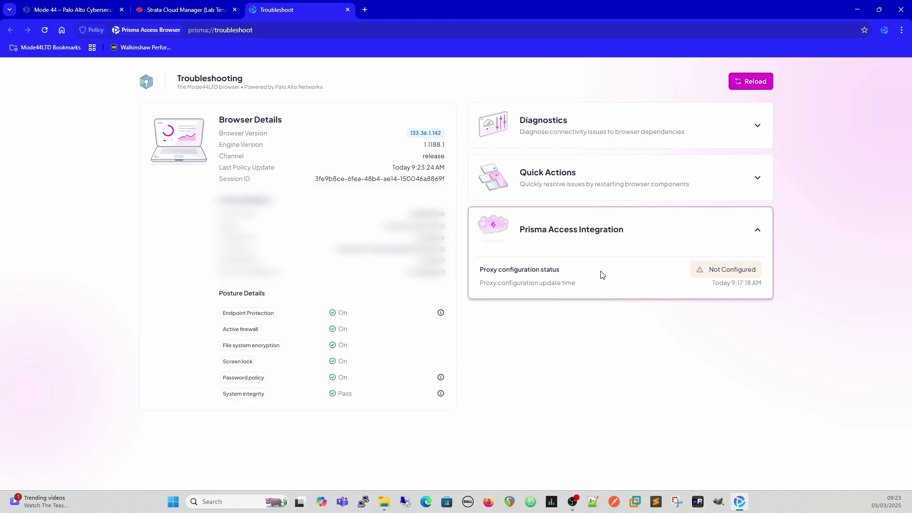
Open the Prisma Access profile panel over the Troubleshooting page.
{"action": "key", "text": "alt+Tab"}
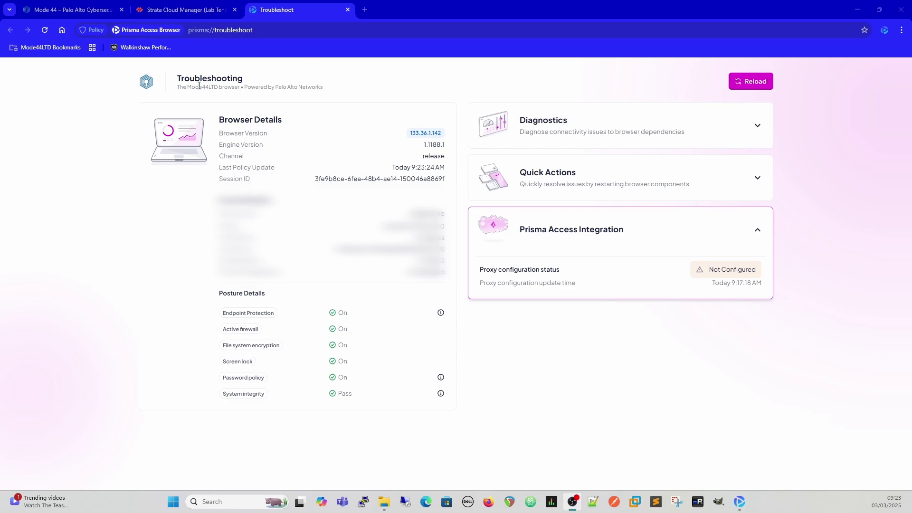
{"action": "left_click", "coordinate": [888, 31]}
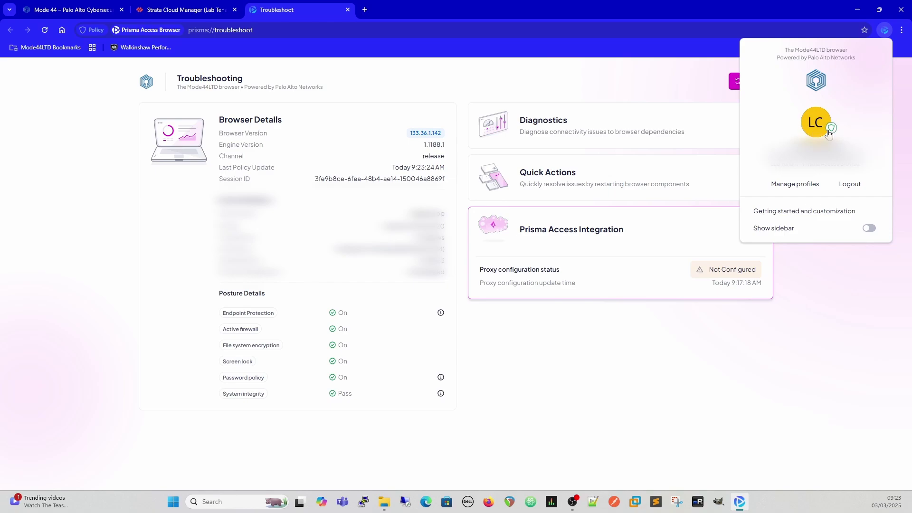
{"action": "mouse_move", "coordinate": [831, 134]}
Start the Getting started and customization onboarding and turn on the sidebar.
{"action": "left_click", "coordinate": [791, 185]}
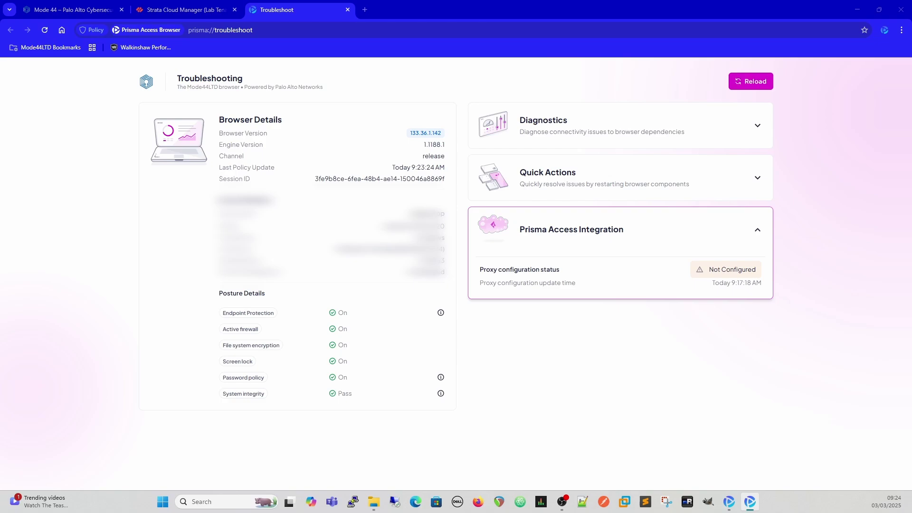
{"action": "left_click", "coordinate": [885, 31]}
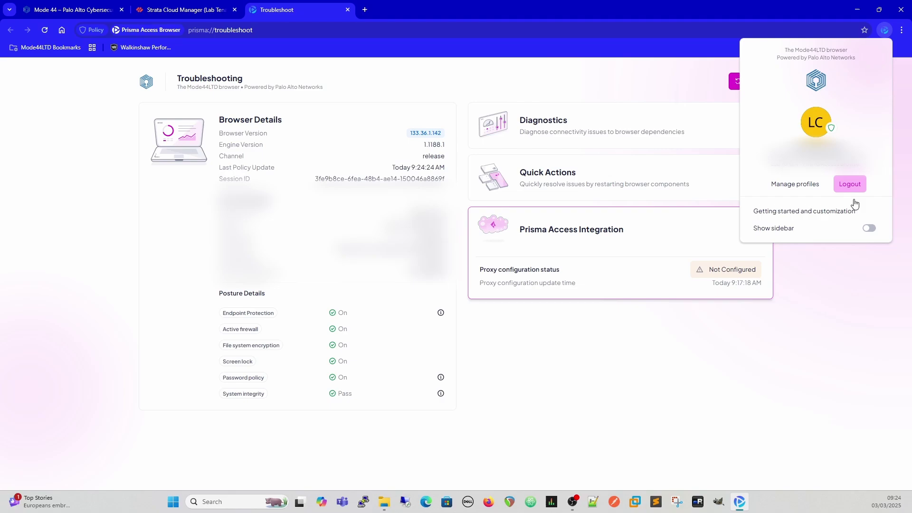
{"action": "left_click", "coordinate": [788, 213]}
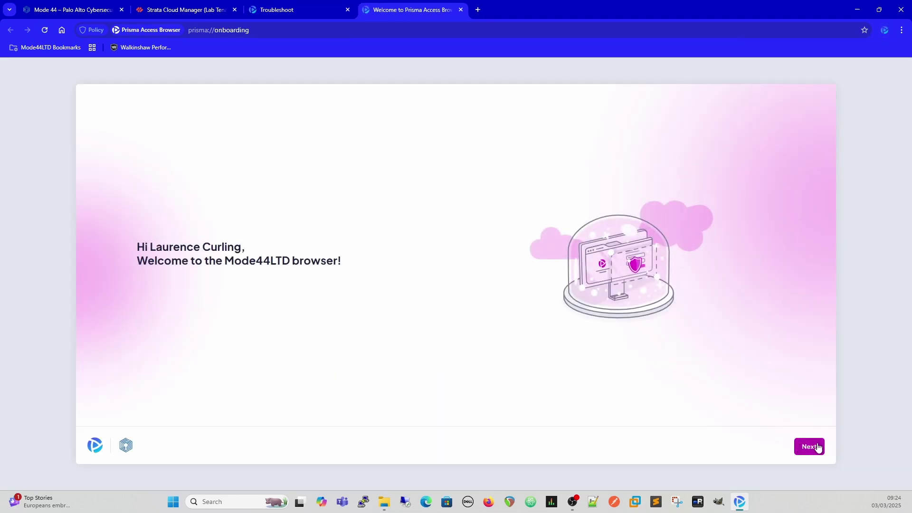
{"action": "left_click", "coordinate": [810, 451]}
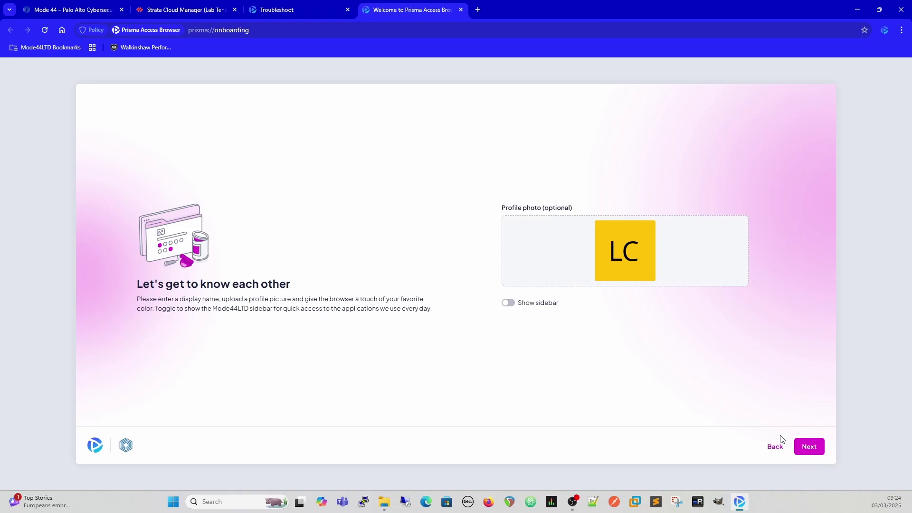
{"action": "left_click", "coordinate": [509, 304]}
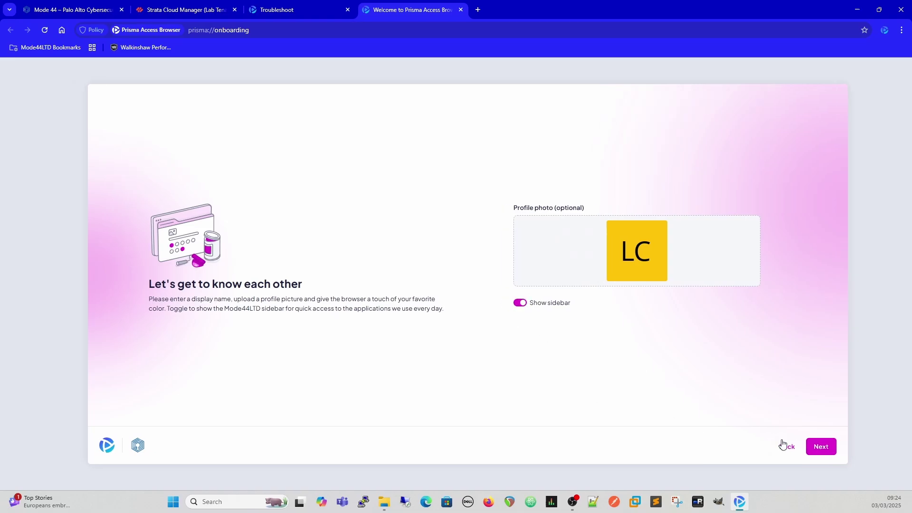
Step through the remaining onboarding screens to the final account step.
{"action": "left_click", "coordinate": [829, 449]}
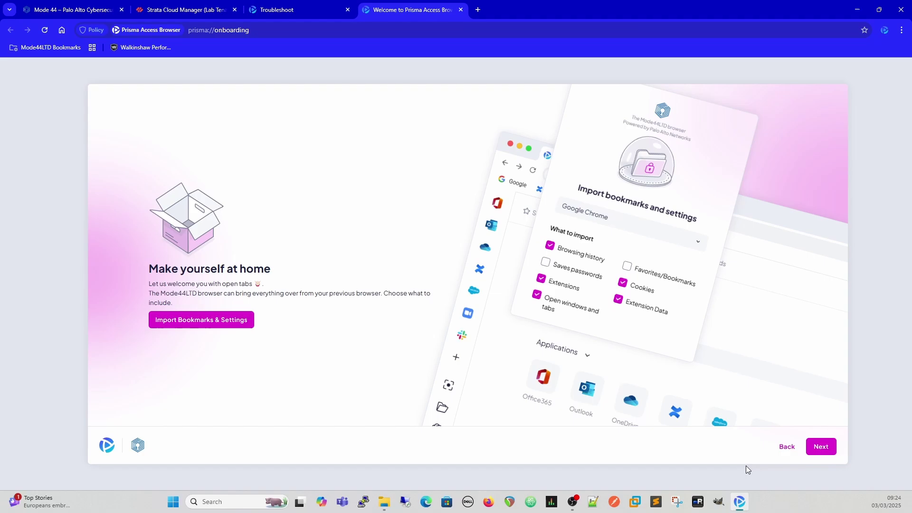
{"action": "left_click", "coordinate": [786, 448]}
{"action": "left_click", "coordinate": [786, 447]}
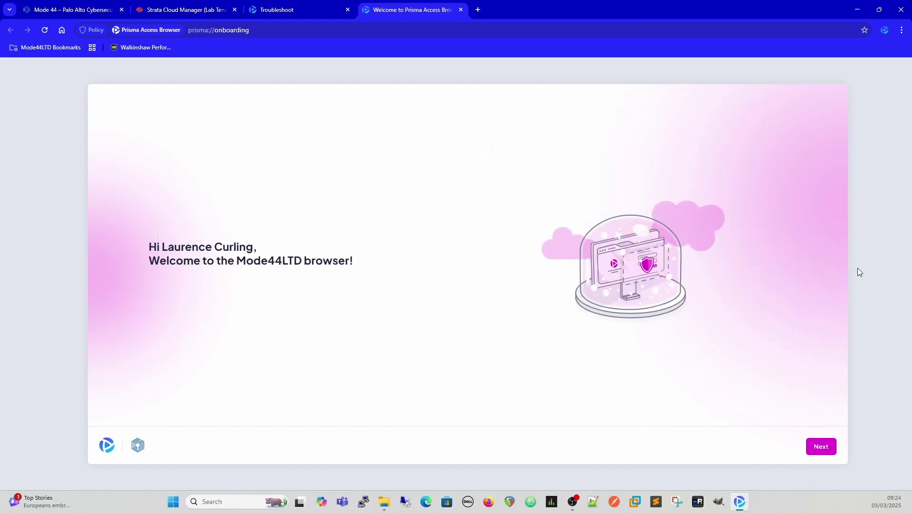
{"action": "left_click", "coordinate": [820, 447]}
{"action": "left_click", "coordinate": [821, 449]}
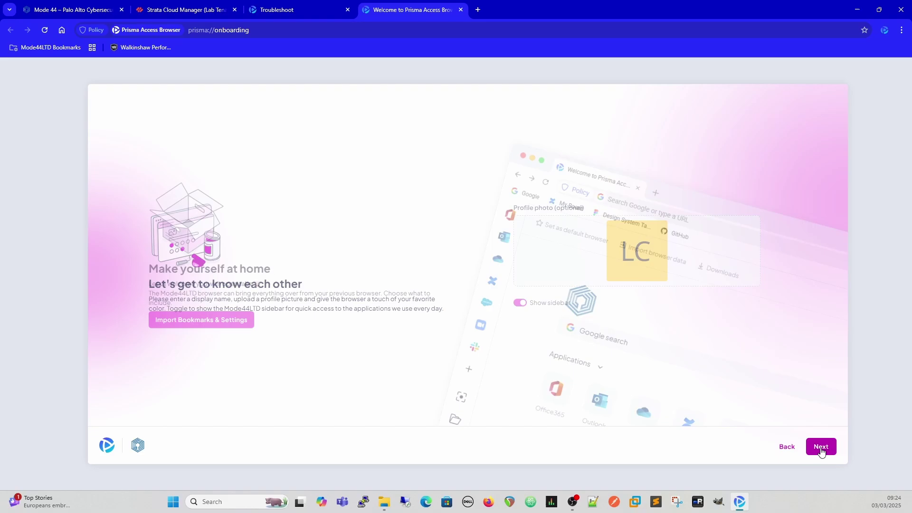
{"action": "left_click", "coordinate": [821, 449]}
{"action": "left_click", "coordinate": [821, 449]}
{"action": "left_click", "coordinate": [821, 448]}
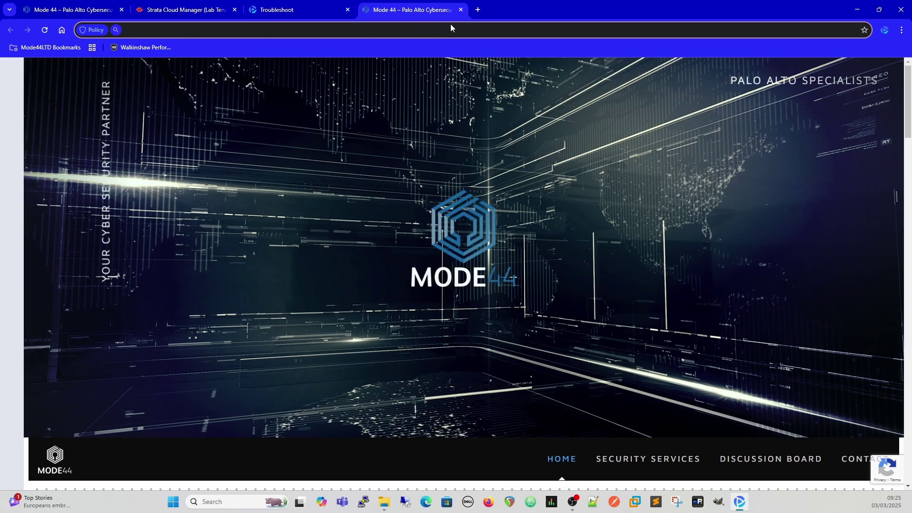
Close the extra Mode 44 and Troubleshoot tabs and return to the Mode 44 site.
{"action": "left_click", "coordinate": [461, 9]}
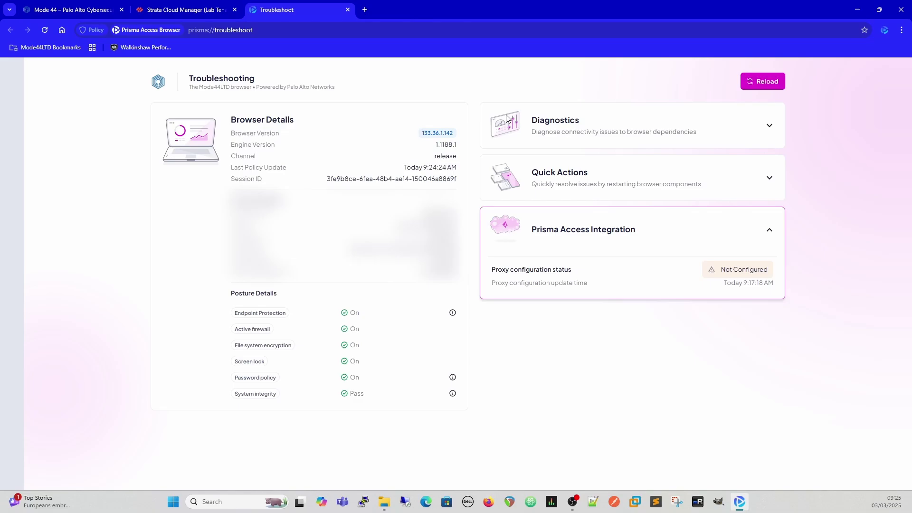
{"action": "left_click", "coordinate": [347, 10]}
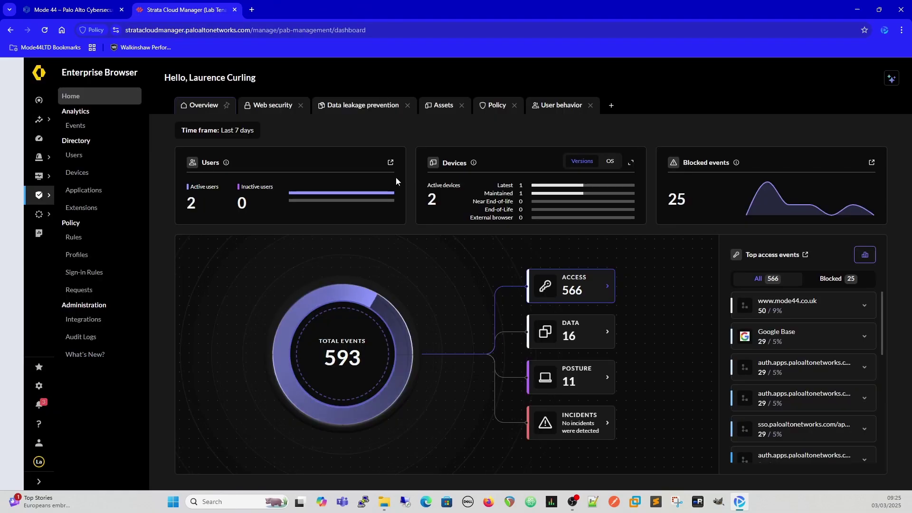
{"action": "left_click", "coordinate": [68, 11]}
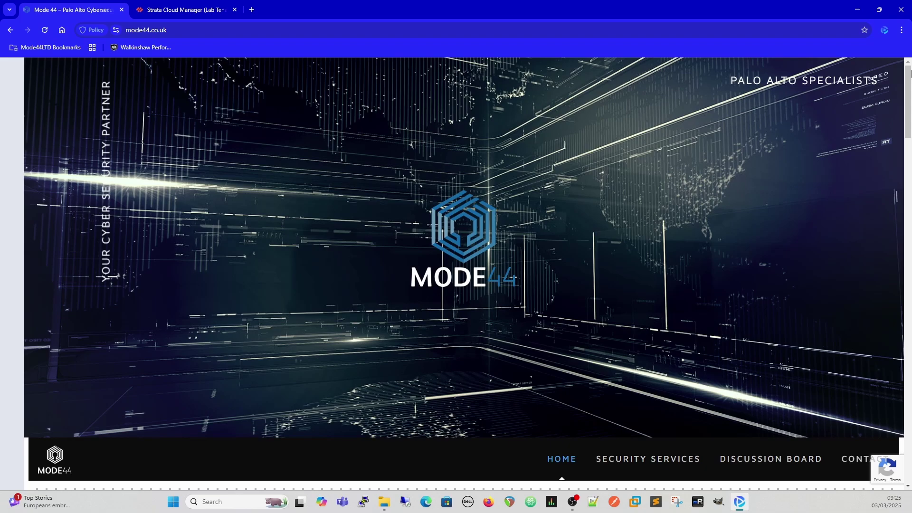
Toggle the sidebar off and back on in the profile panel, then dismiss the panel.
{"action": "left_click", "coordinate": [884, 31]}
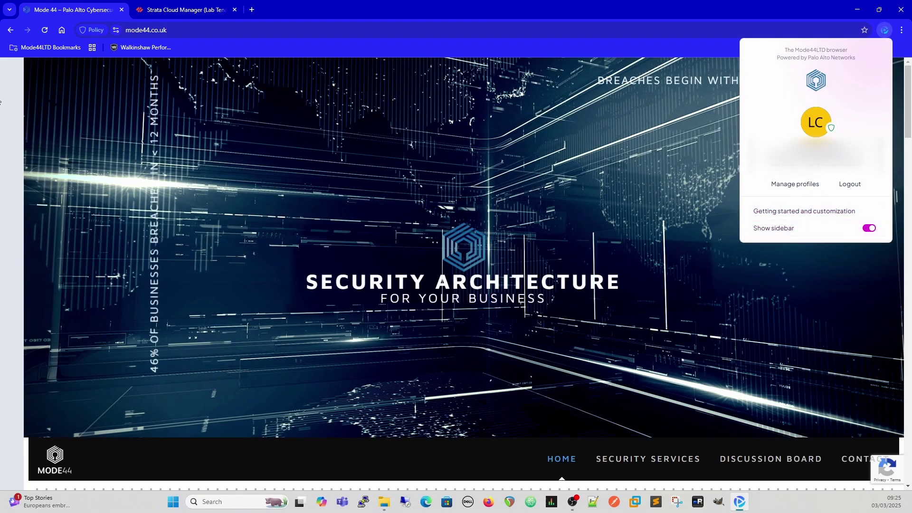
{"action": "left_click", "coordinate": [861, 229]}
{"action": "left_click", "coordinate": [861, 229]}
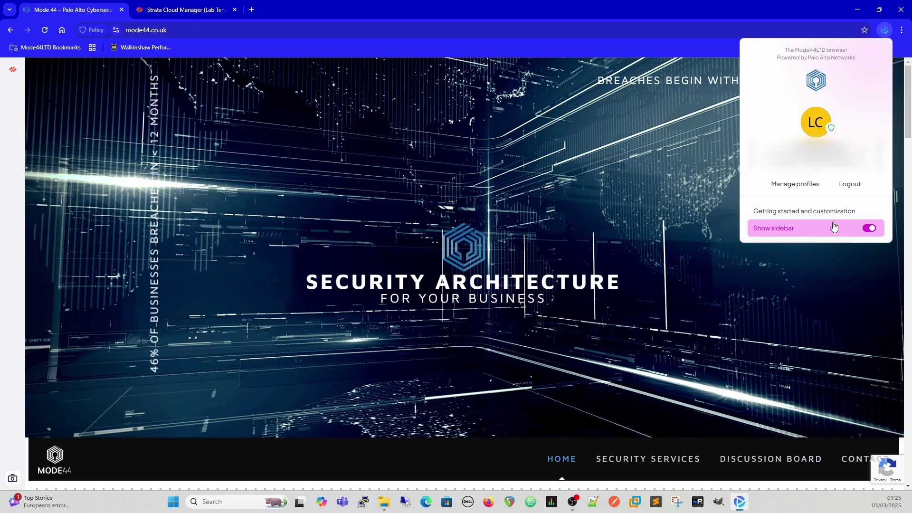
{"action": "left_click", "coordinate": [619, 145]}
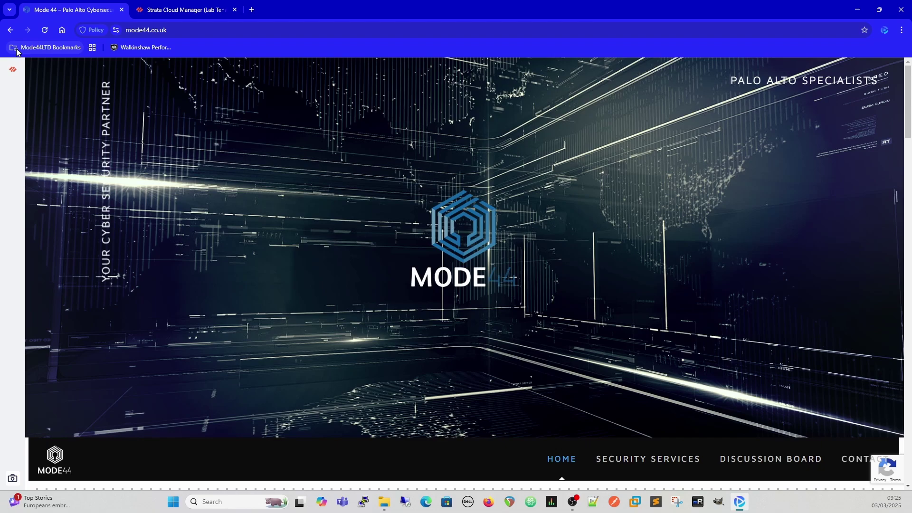
Show the Mode44LTD bookmarks folder and view the company policy for this site.
{"action": "left_click", "coordinate": [46, 48]}
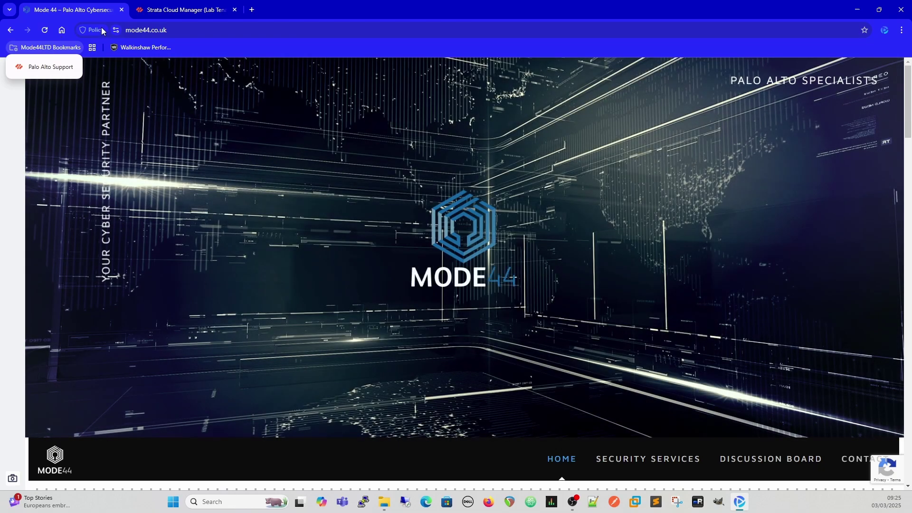
{"action": "left_click", "coordinate": [101, 31]}
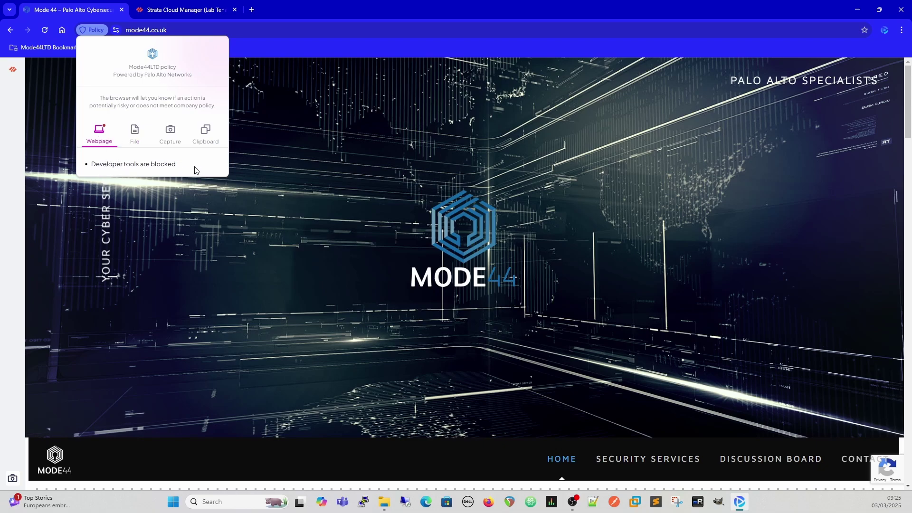
Try opening Developer tools from More tools and dismiss the blocked notice.
{"action": "left_click", "coordinate": [901, 30]}
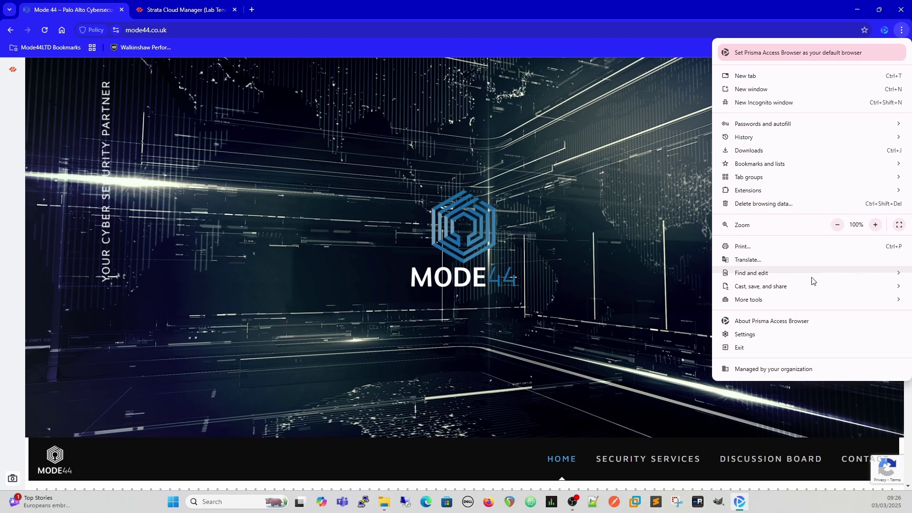
{"action": "mouse_move", "coordinate": [760, 308]}
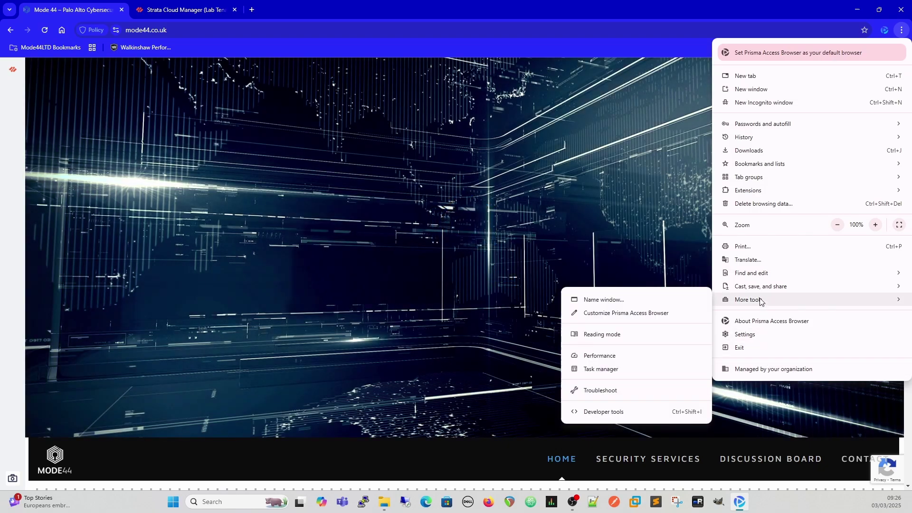
{"action": "left_click", "coordinate": [613, 412]}
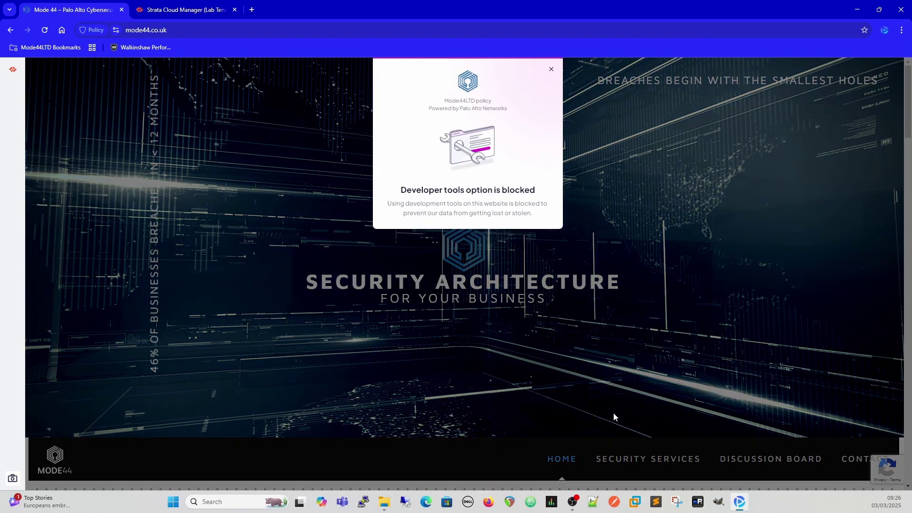
{"action": "left_click", "coordinate": [551, 72]}
Review the site policy's File, Capture and Clipboard tabs, then close the policy details.
{"action": "left_click", "coordinate": [93, 30]}
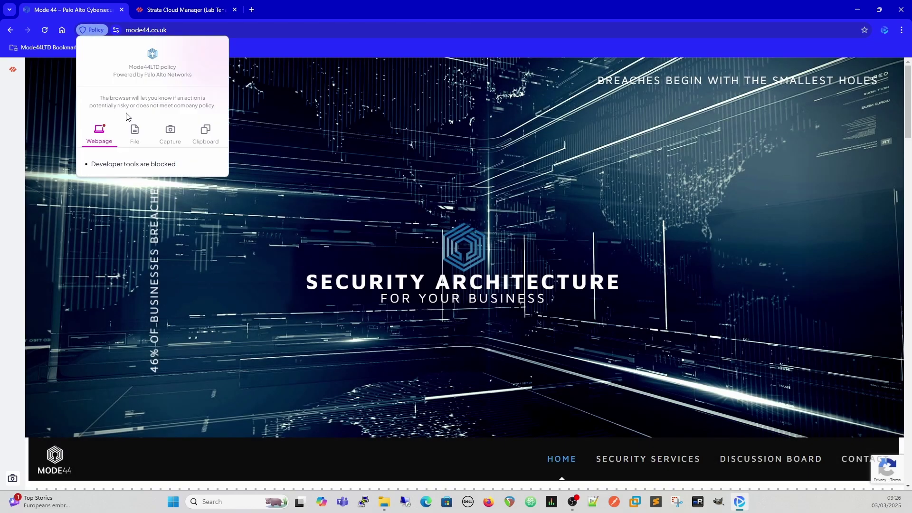
{"action": "left_click", "coordinate": [139, 146]}
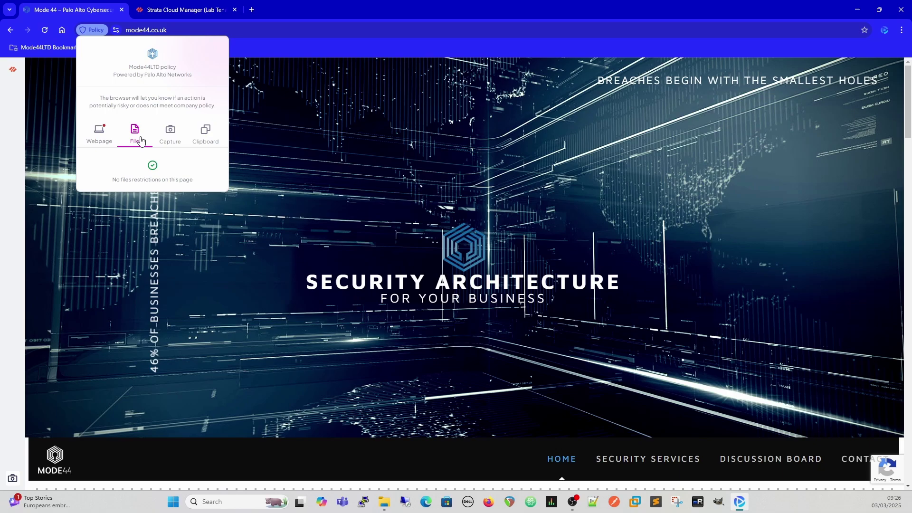
{"action": "left_click", "coordinate": [171, 138]}
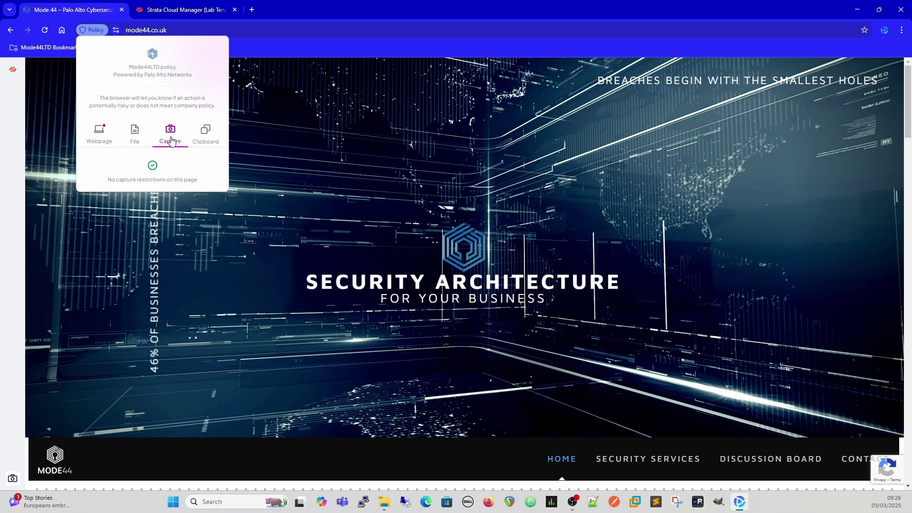
{"action": "left_click", "coordinate": [205, 138]}
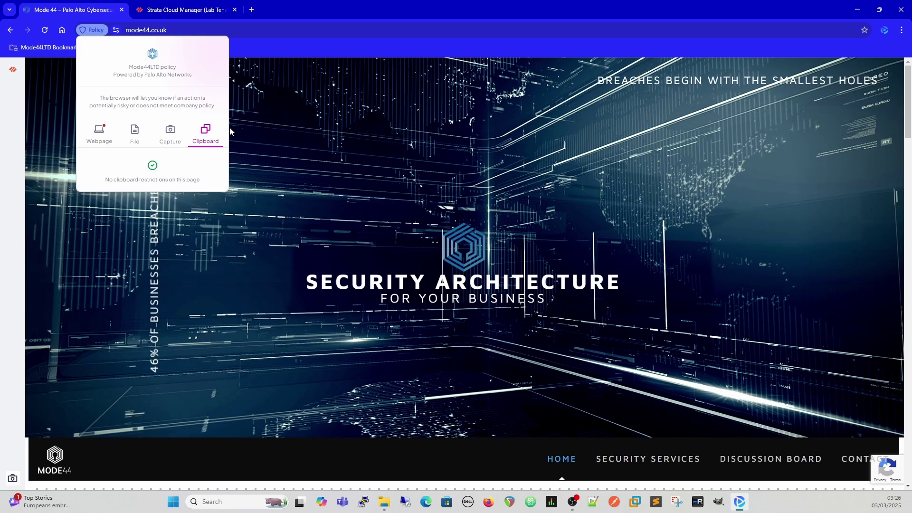
{"action": "left_click", "coordinate": [369, 121]}
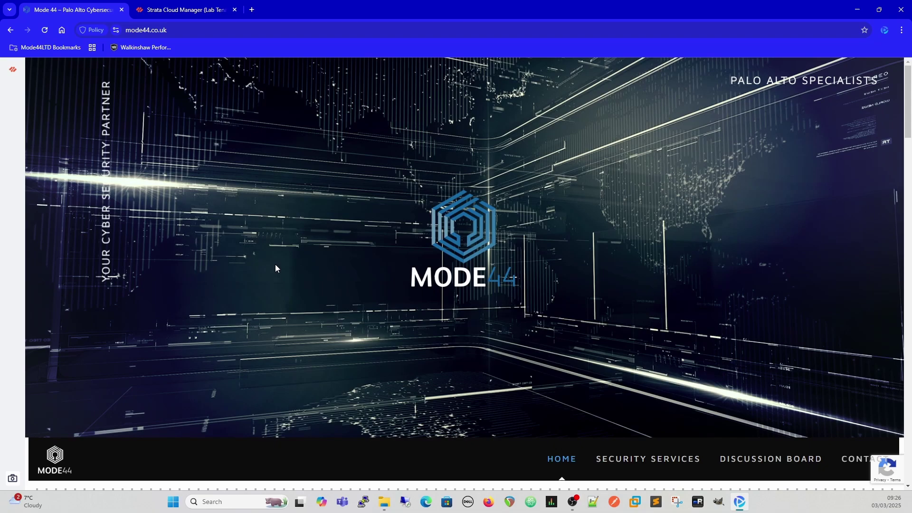
Hide the sidebar from the profile panel and switch to the Strata Cloud Manager tab.
{"action": "scroll", "coordinate": [274, 265], "scroll_direction": "down", "scroll_amount": 3}
{"action": "scroll", "coordinate": [274, 267], "scroll_direction": "up", "scroll_amount": 3}
{"action": "left_click", "coordinate": [882, 32]}
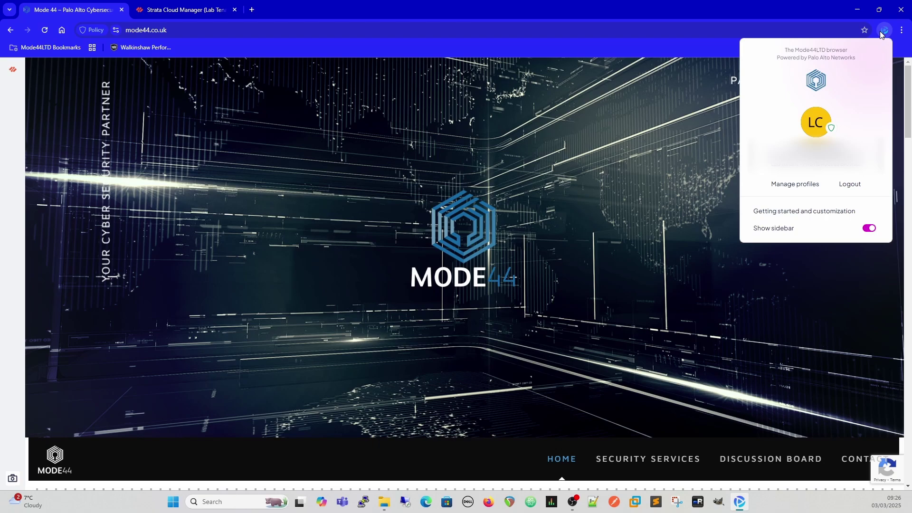
{"action": "left_click", "coordinate": [869, 229]}
{"action": "left_click", "coordinate": [292, 313]}
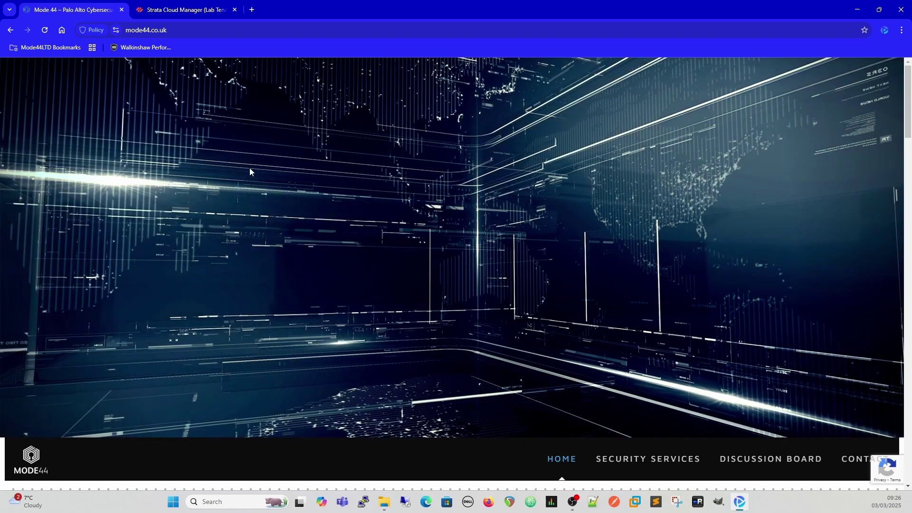
{"action": "left_click", "coordinate": [170, 11]}
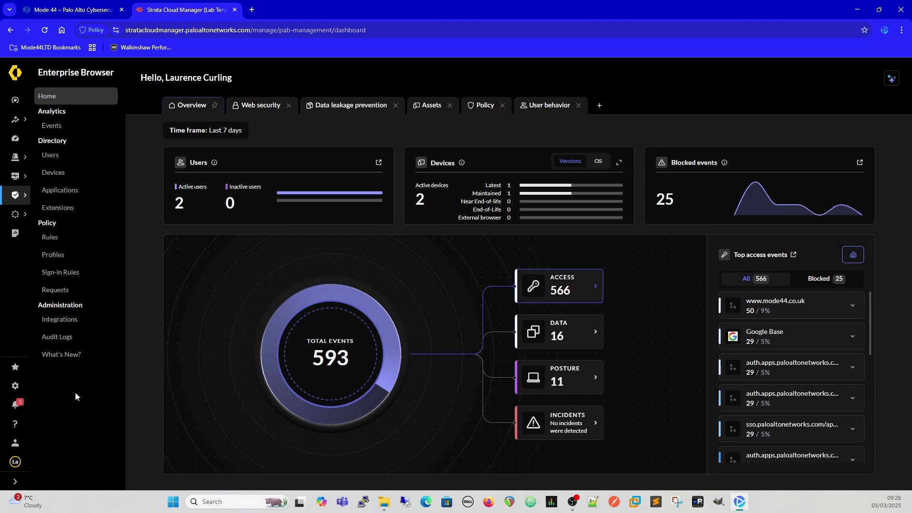
{"action": "mouse_move", "coordinate": [15, 367]}
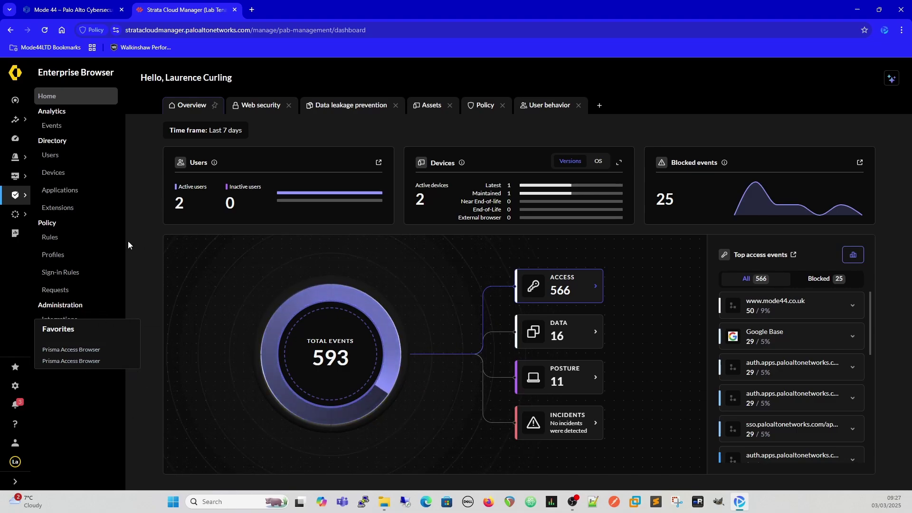
{"action": "mouse_move", "coordinate": [15, 195]}
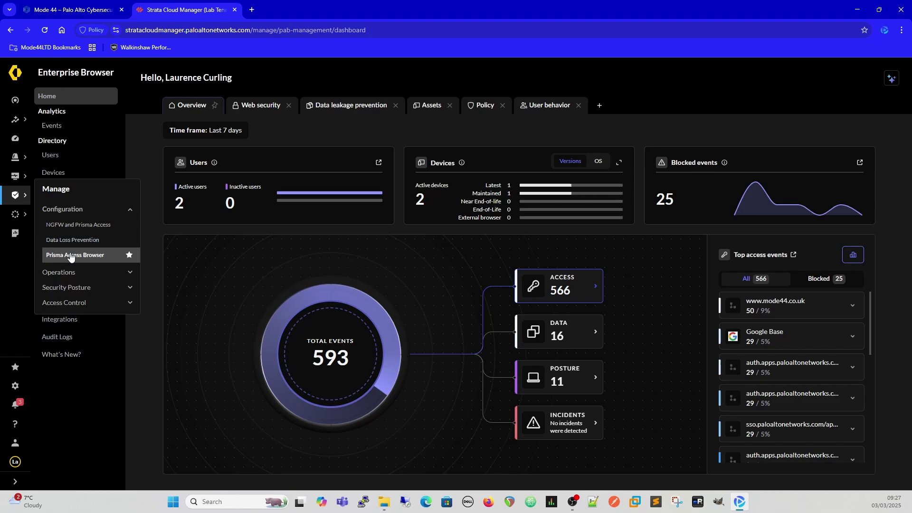
{"action": "mouse_move", "coordinate": [15, 214]}
{"action": "left_click", "coordinate": [88, 243]}
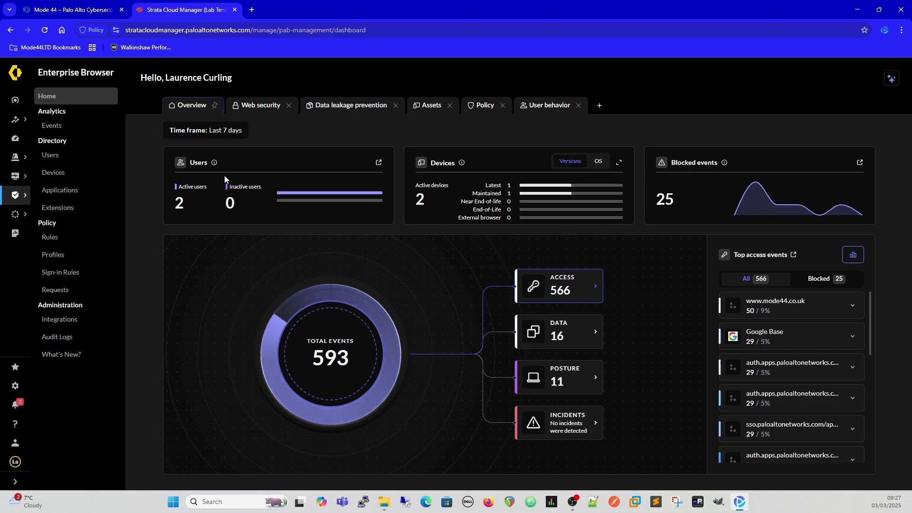
Go to Policy > Rules, pick the Browser Customization tab and edit its top rule.
{"action": "left_click", "coordinate": [59, 237]}
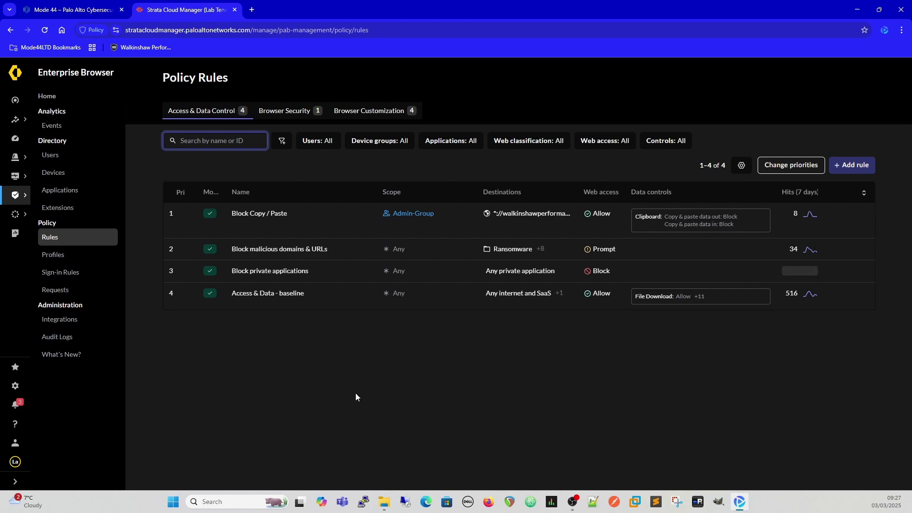
{"action": "left_click", "coordinate": [691, 137]}
{"action": "left_click", "coordinate": [361, 110]}
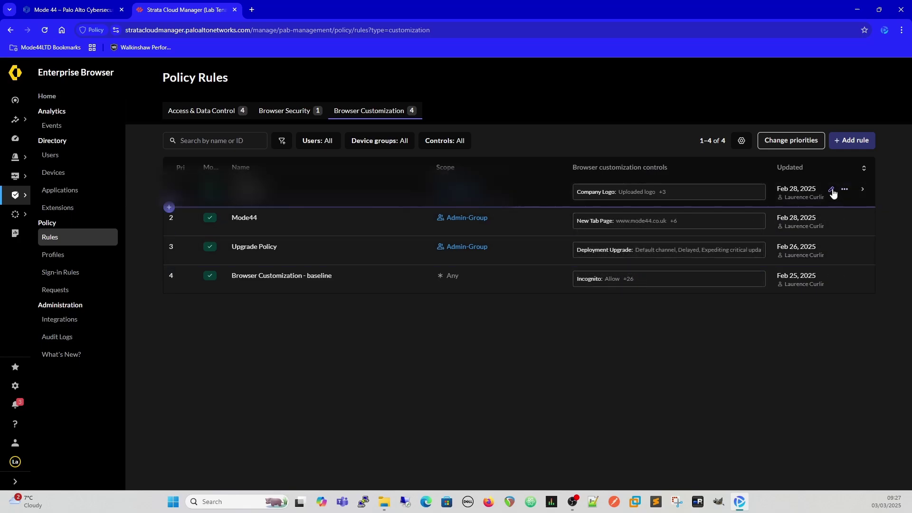
{"action": "left_click", "coordinate": [831, 190]}
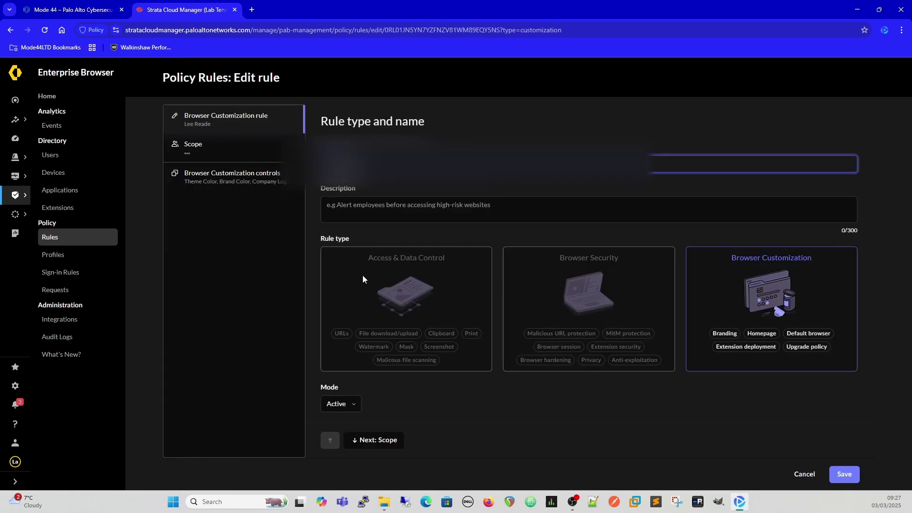
Review the rule's Browser Customization controls and its scope, whose device group list is empty.
{"action": "left_click", "coordinate": [215, 179]}
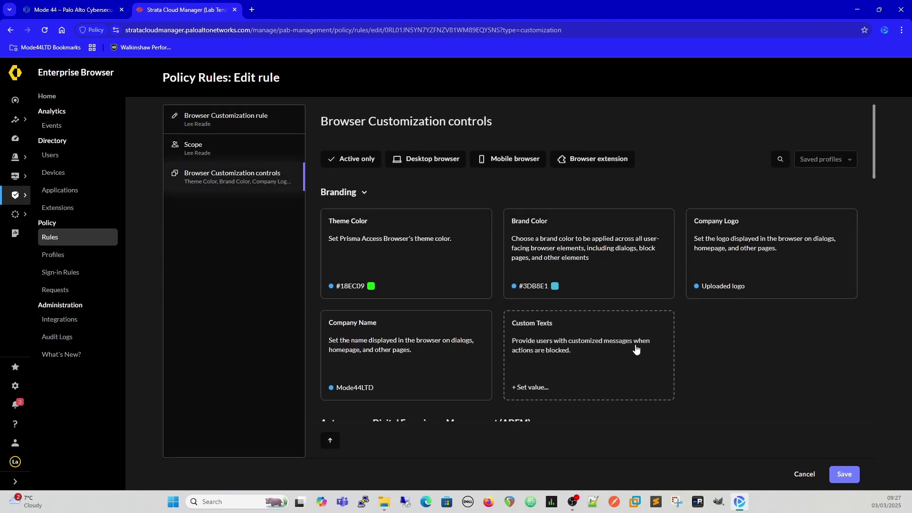
{"action": "scroll", "coordinate": [514, 365], "scroll_direction": "down", "scroll_amount": 6}
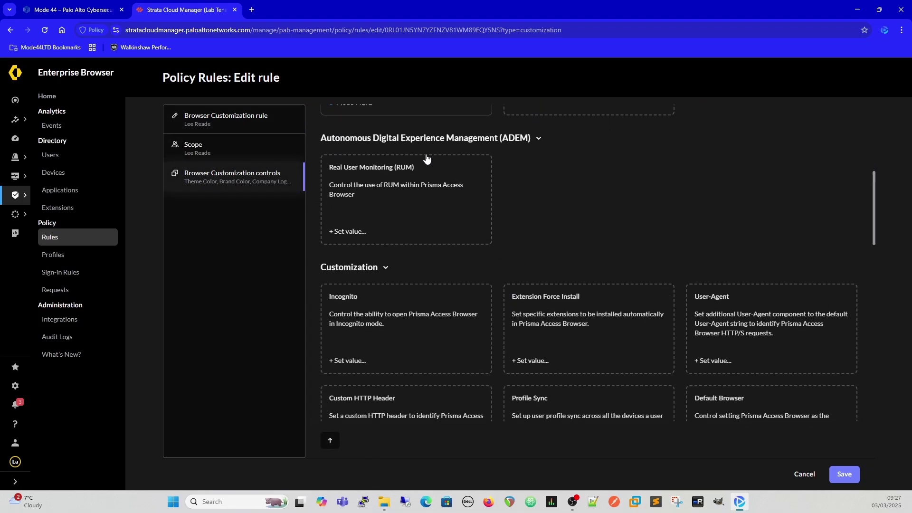
{"action": "scroll", "coordinate": [435, 189], "scroll_direction": "down", "scroll_amount": 1}
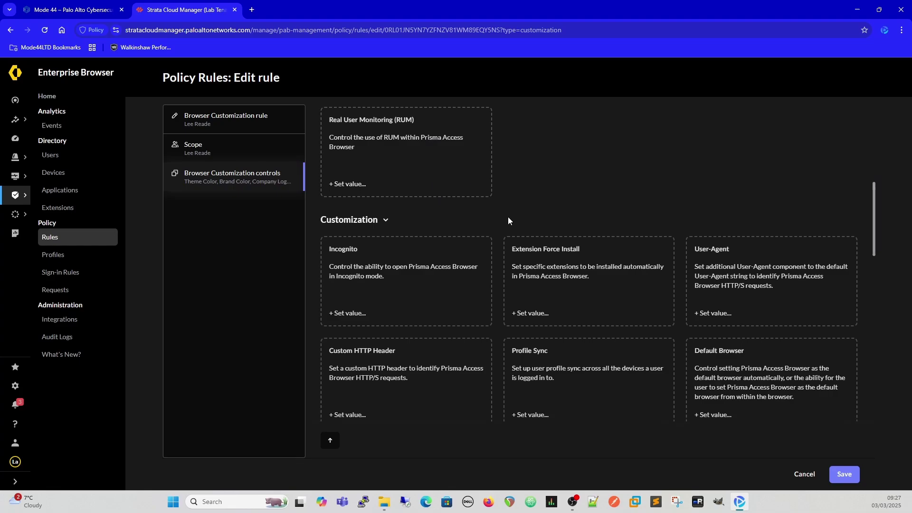
{"action": "left_click", "coordinate": [192, 151]}
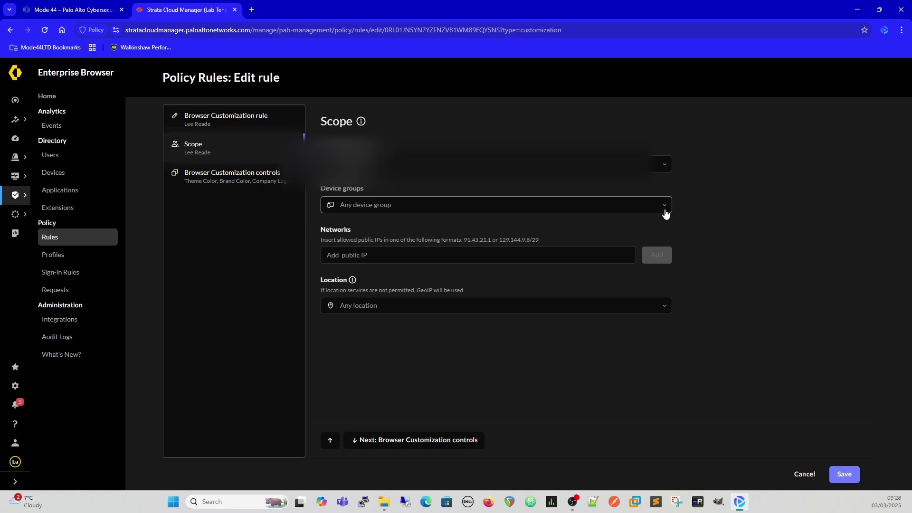
{"action": "left_click", "coordinate": [665, 211]}
{"action": "left_click", "coordinate": [665, 211]}
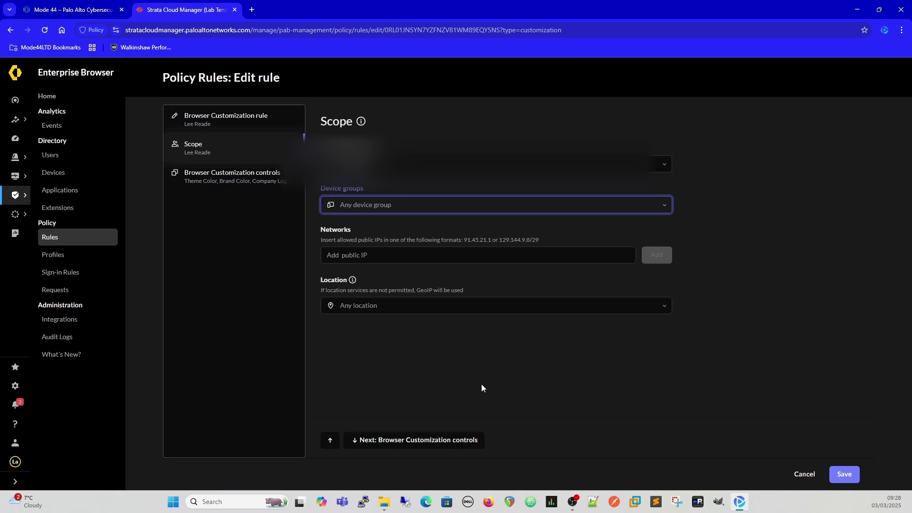
Scroll back through the Browser Customization controls and cancel the rule editor without saving.
{"action": "left_click", "coordinate": [224, 185]}
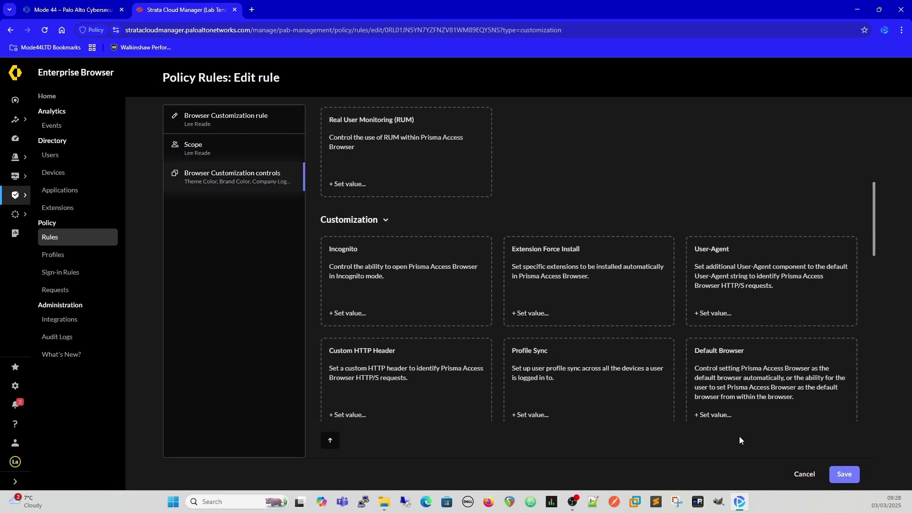
{"action": "scroll", "coordinate": [678, 330], "scroll_direction": "down", "scroll_amount": 7}
{"action": "scroll", "coordinate": [680, 323], "scroll_direction": "down", "scroll_amount": 4}
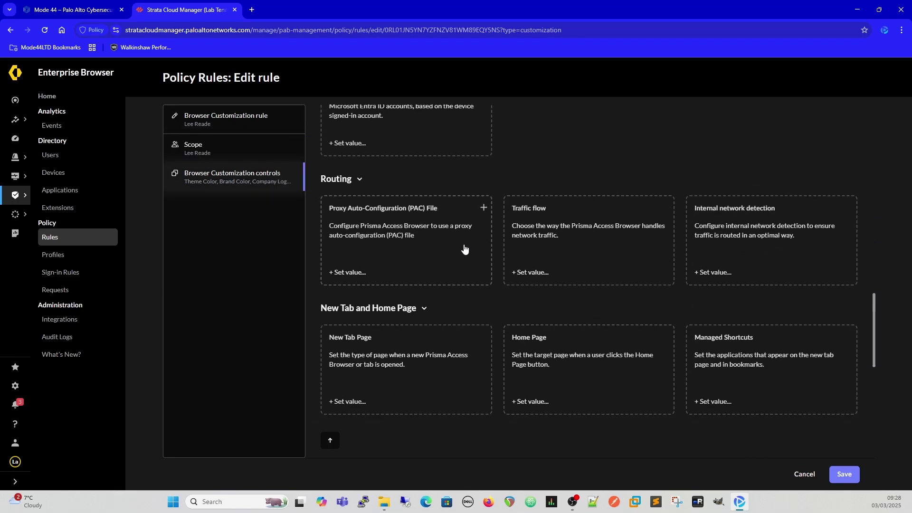
{"action": "scroll", "coordinate": [706, 243], "scroll_direction": "down", "scroll_amount": 3}
{"action": "left_click", "coordinate": [802, 473]}
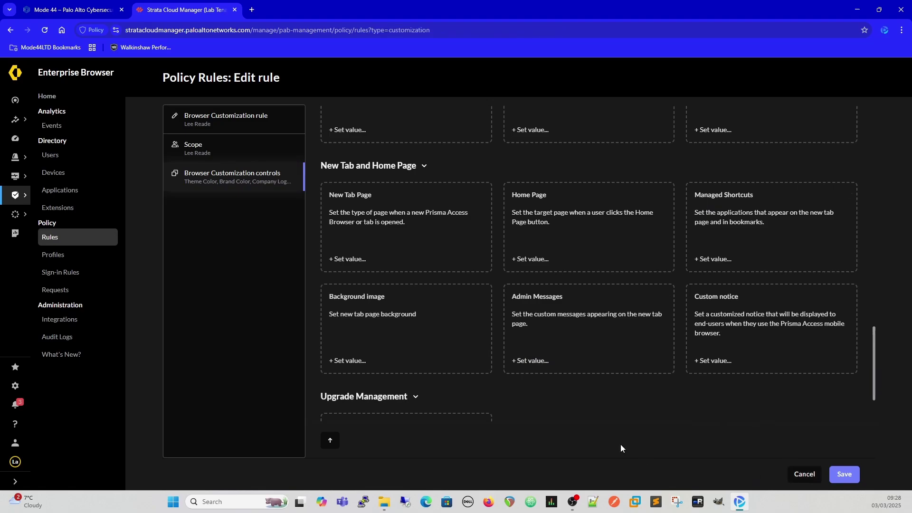
Edit the Block Copy / Paste rule from Access & Data Control and expand its Private applications destinations.
{"action": "left_click", "coordinate": [202, 111]}
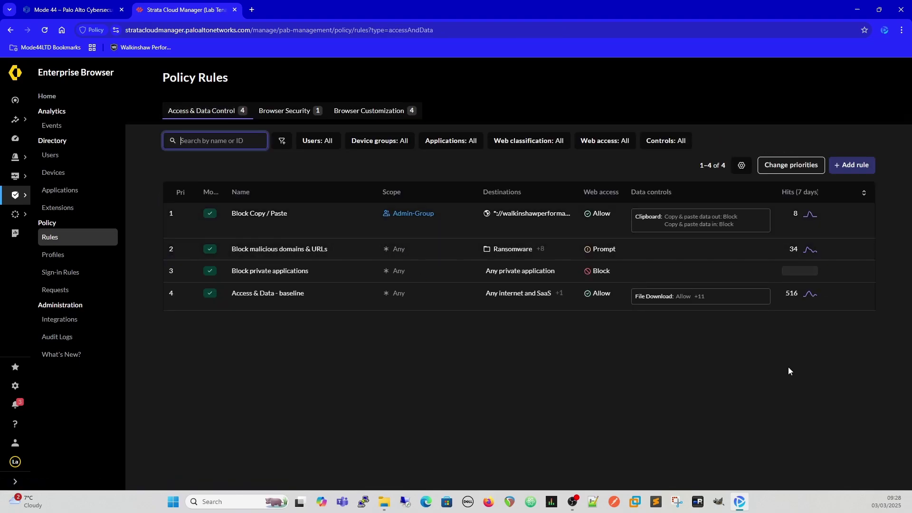
{"action": "left_click", "coordinate": [831, 214]}
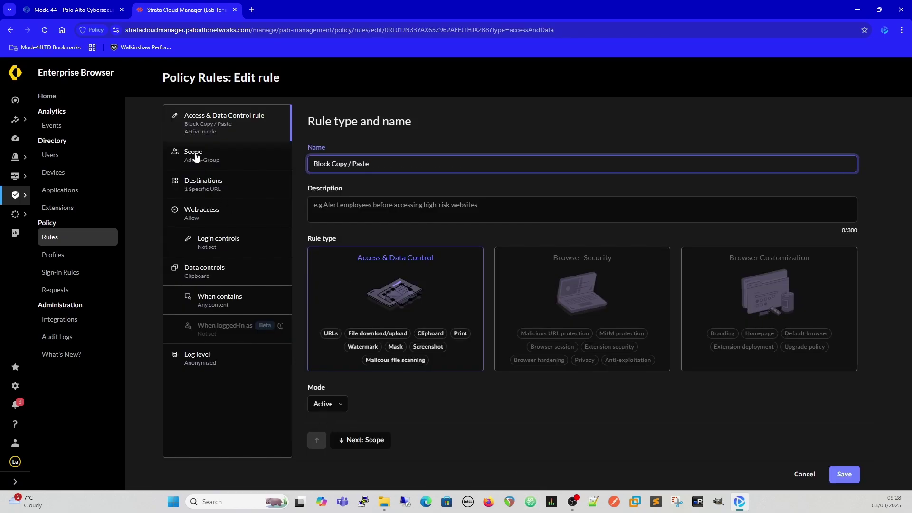
{"action": "left_click", "coordinate": [214, 184]}
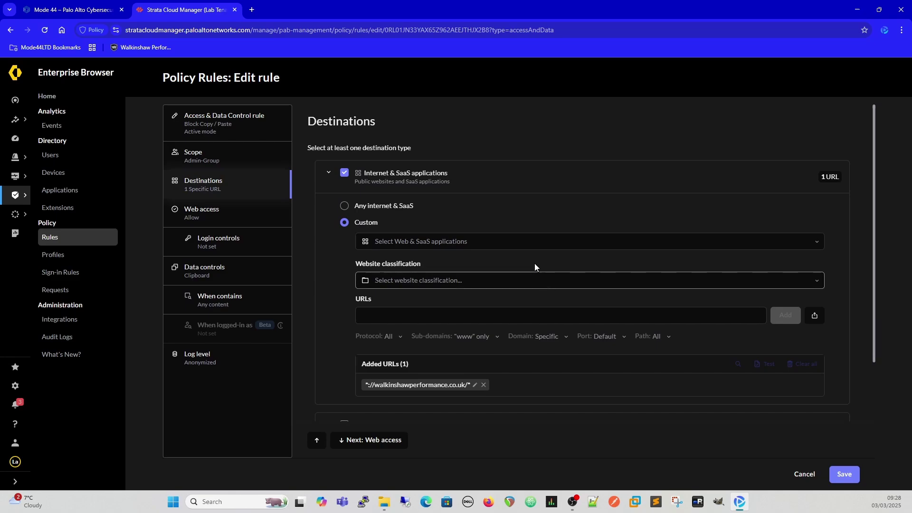
{"action": "scroll", "coordinate": [535, 263], "scroll_direction": "down", "scroll_amount": 1}
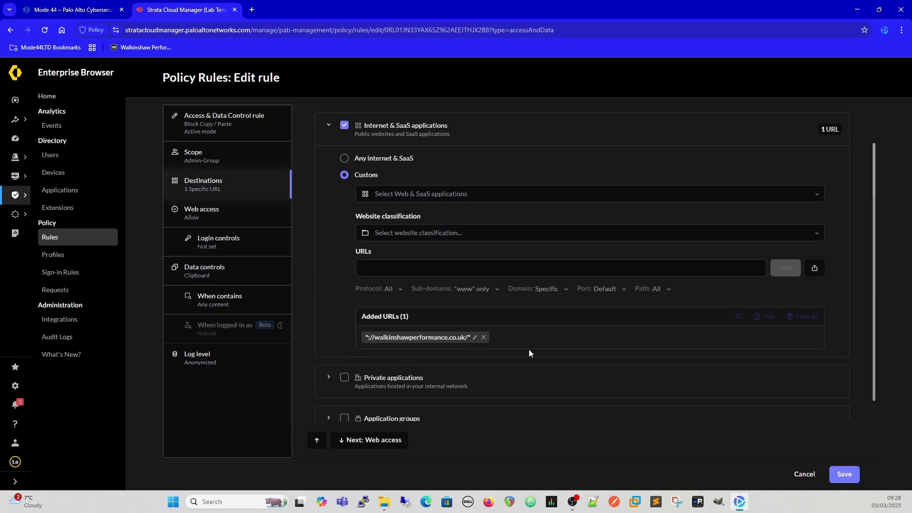
{"action": "scroll", "coordinate": [530, 344], "scroll_direction": "up", "scroll_amount": 1}
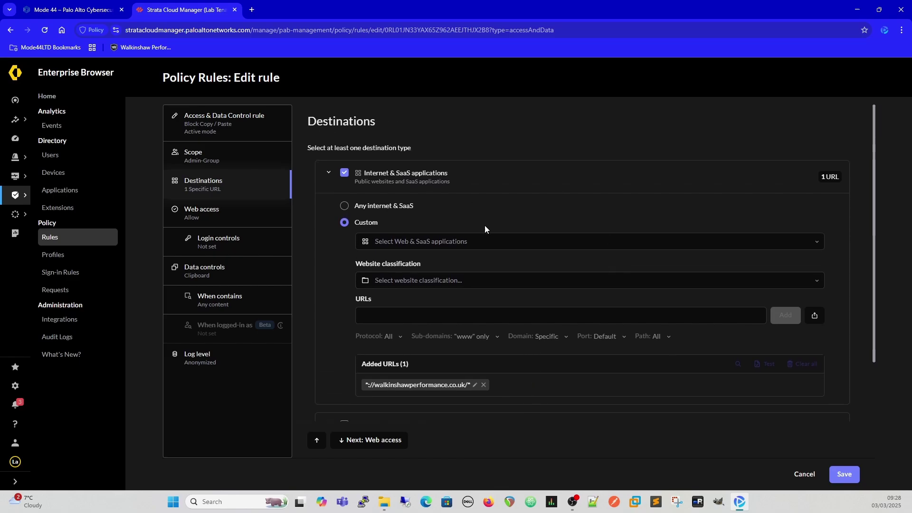
{"action": "scroll", "coordinate": [554, 335], "scroll_direction": "down", "scroll_amount": 1}
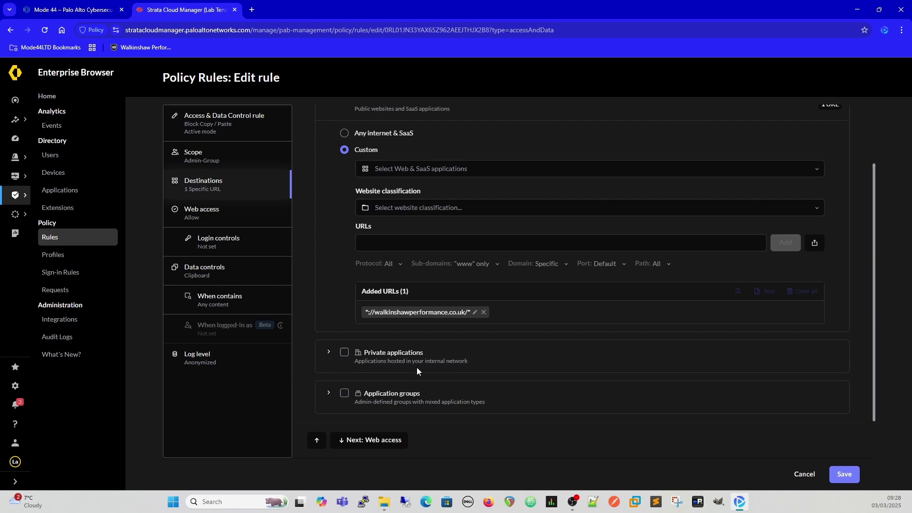
{"action": "left_click", "coordinate": [333, 358]}
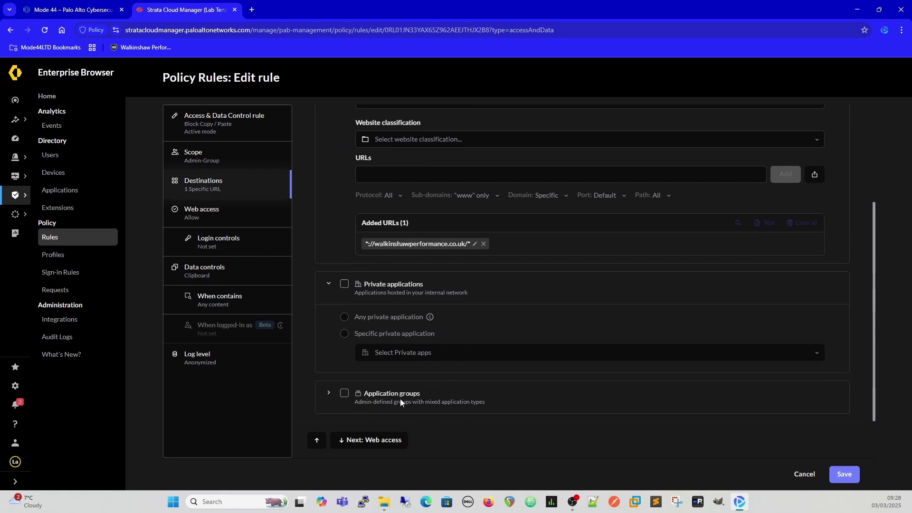
Try Allow specific email domains on the Login form card under Login controls, then cancel.
{"action": "left_click", "coordinate": [208, 210]}
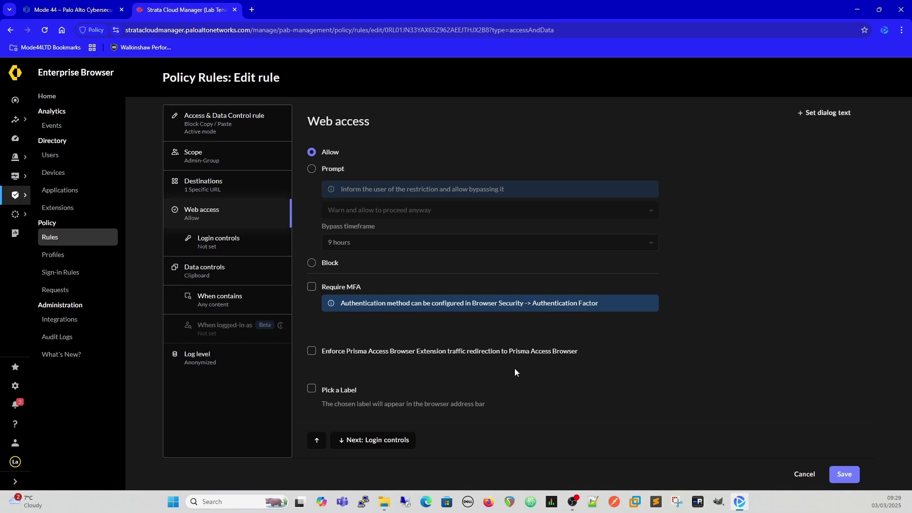
{"action": "left_click", "coordinate": [223, 244]}
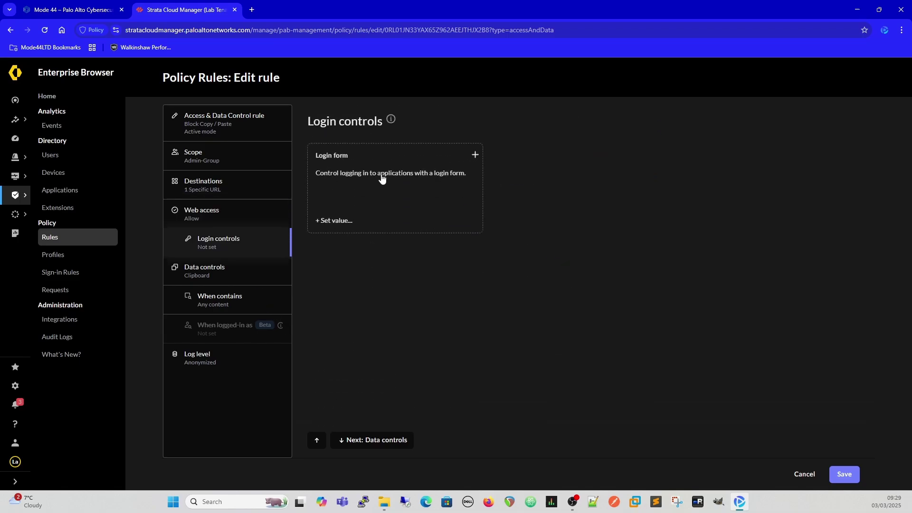
{"action": "left_click", "coordinate": [381, 178]}
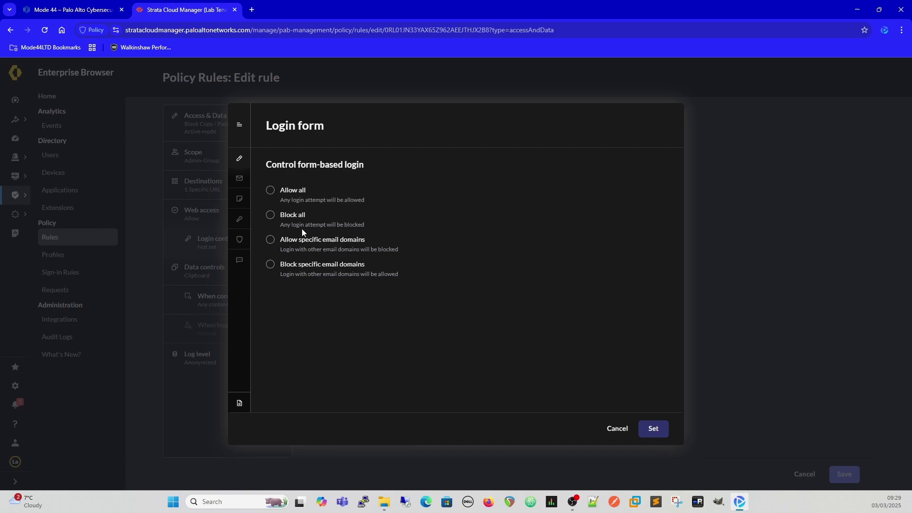
{"action": "left_click", "coordinate": [270, 240]}
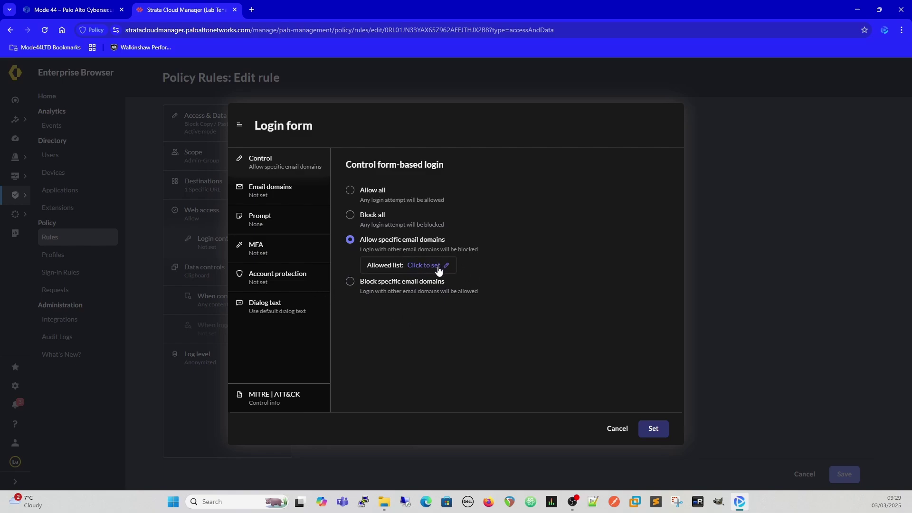
{"action": "left_click", "coordinate": [617, 429]}
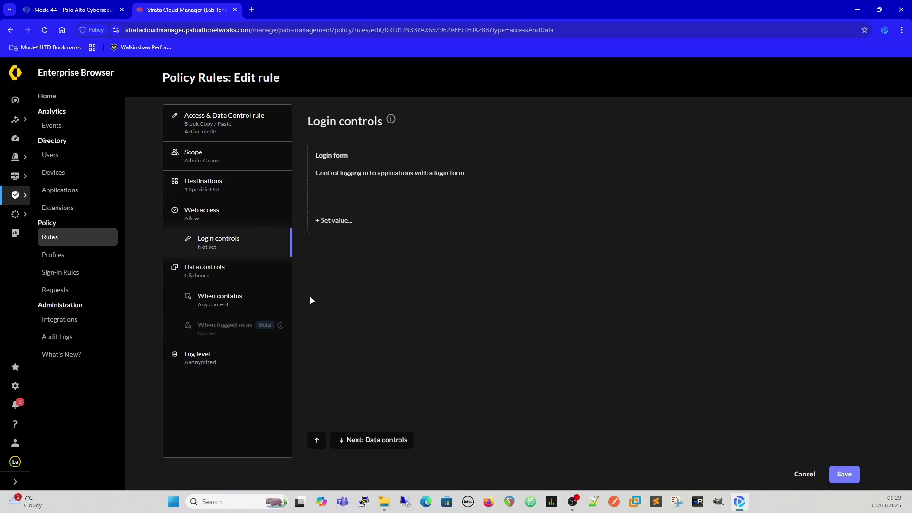
Show the rule's Data controls and check the browser's active company policy summary.
{"action": "left_click", "coordinate": [209, 275]}
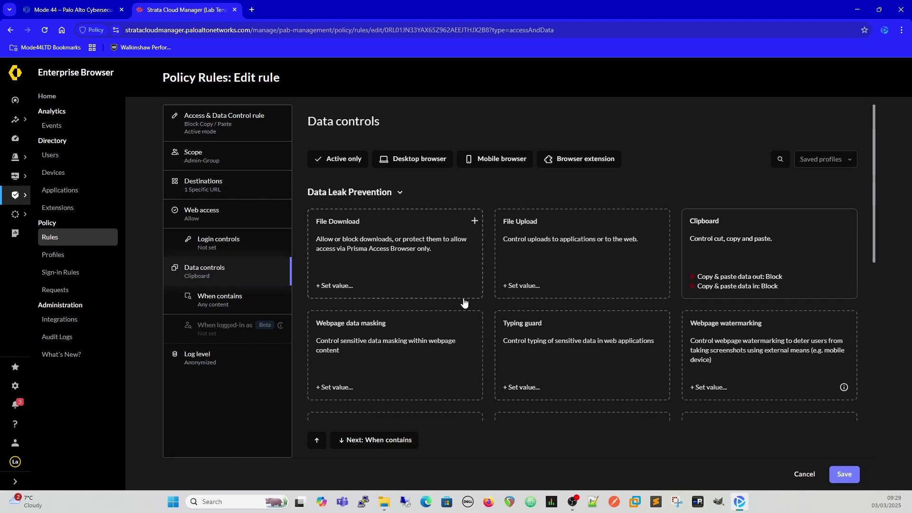
{"action": "left_click", "coordinate": [94, 30]}
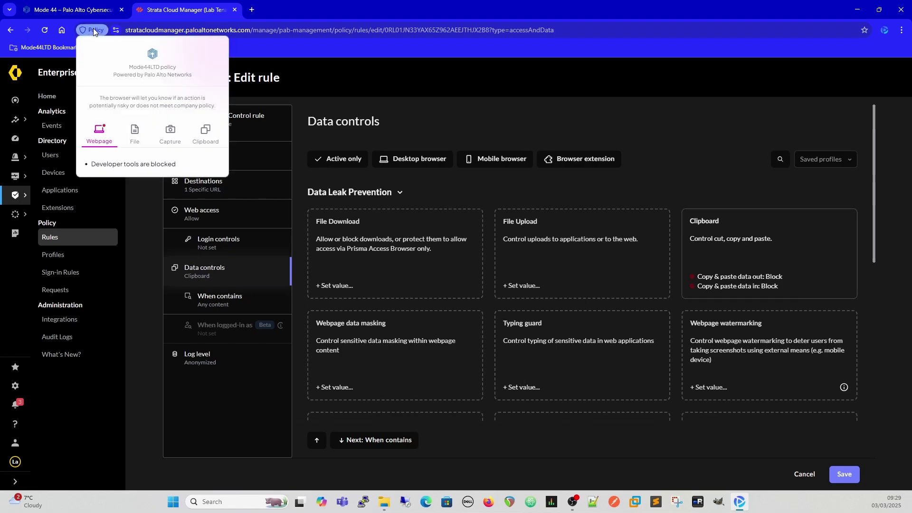
{"action": "left_click", "coordinate": [723, 138]}
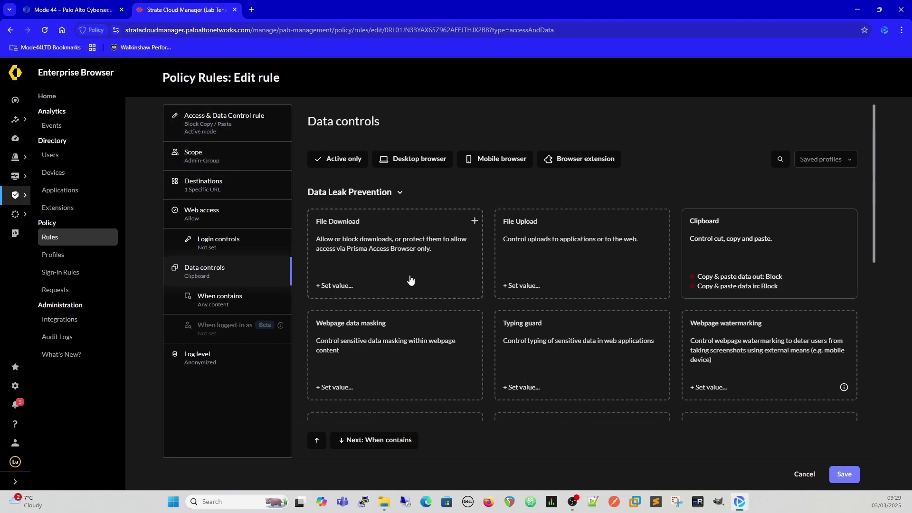
Inspect File Download settings without changes, browse the data control cards, and cancel the editor.
{"action": "left_click", "coordinate": [356, 253]}
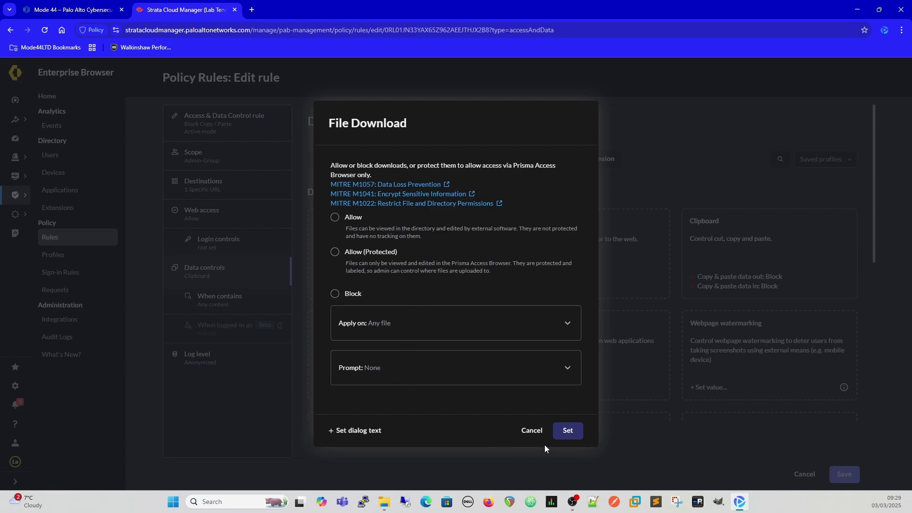
{"action": "left_click", "coordinate": [530, 432]}
{"action": "scroll", "coordinate": [522, 425], "scroll_direction": "down", "scroll_amount": 2}
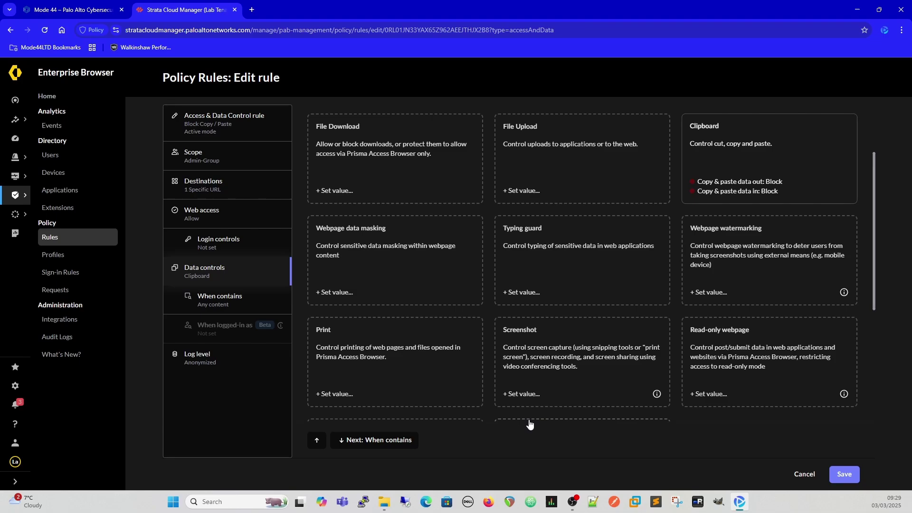
{"action": "scroll", "coordinate": [473, 400], "scroll_direction": "down", "scroll_amount": 1}
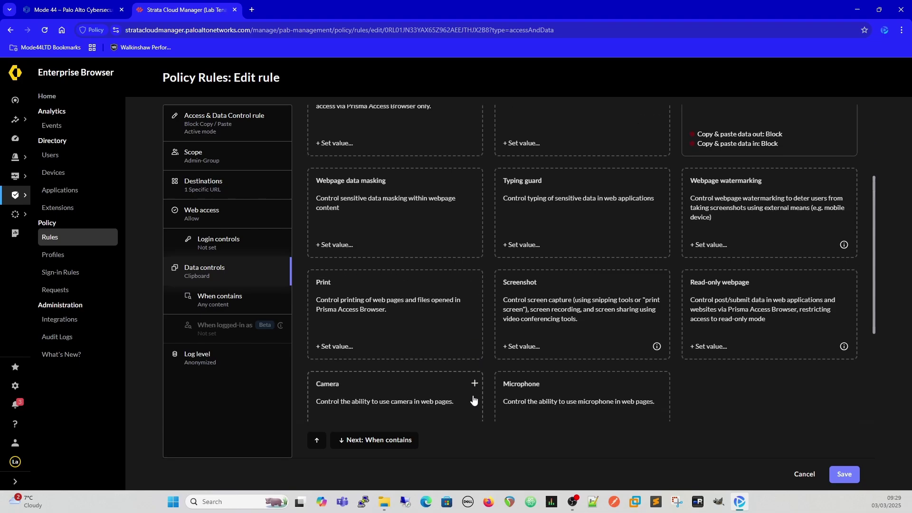
{"action": "scroll", "coordinate": [356, 337], "scroll_direction": "down", "scroll_amount": 3}
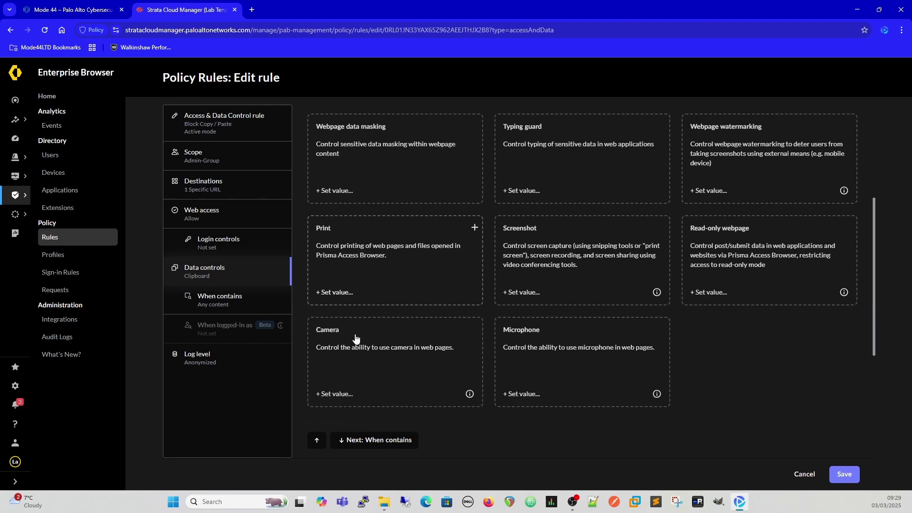
{"action": "scroll", "coordinate": [356, 338], "scroll_direction": "up", "scroll_amount": 6}
{"action": "scroll", "coordinate": [356, 337], "scroll_direction": "up", "scroll_amount": 1}
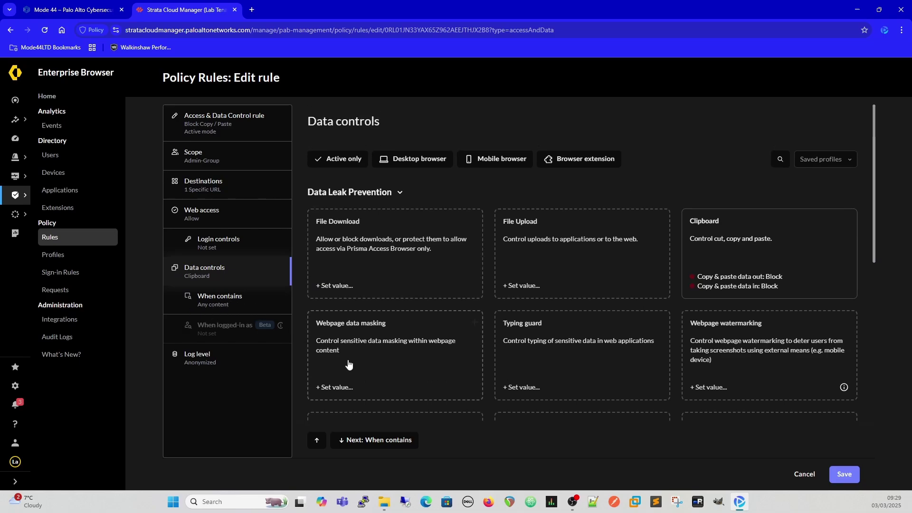
{"action": "left_click", "coordinate": [803, 474]}
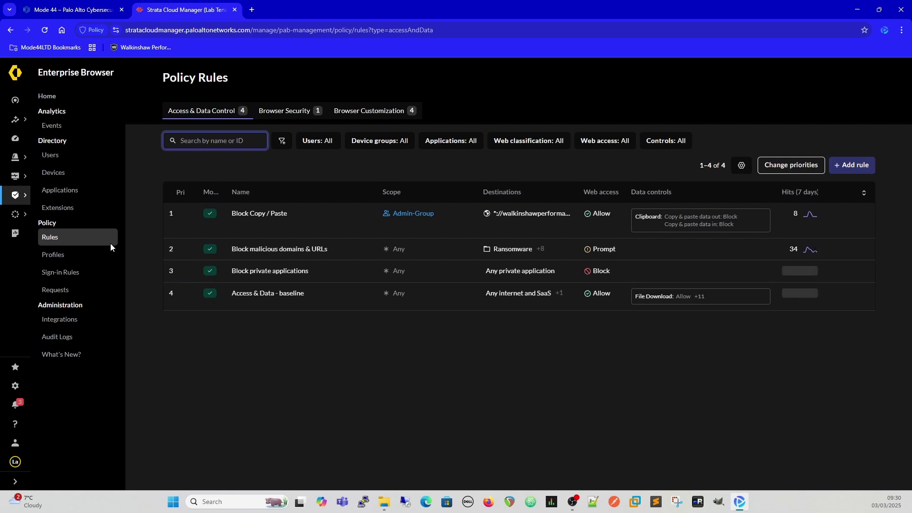
On the Home dashboard, view data and posture event breakdowns and expand Windows to list its users.
{"action": "left_click", "coordinate": [55, 97]}
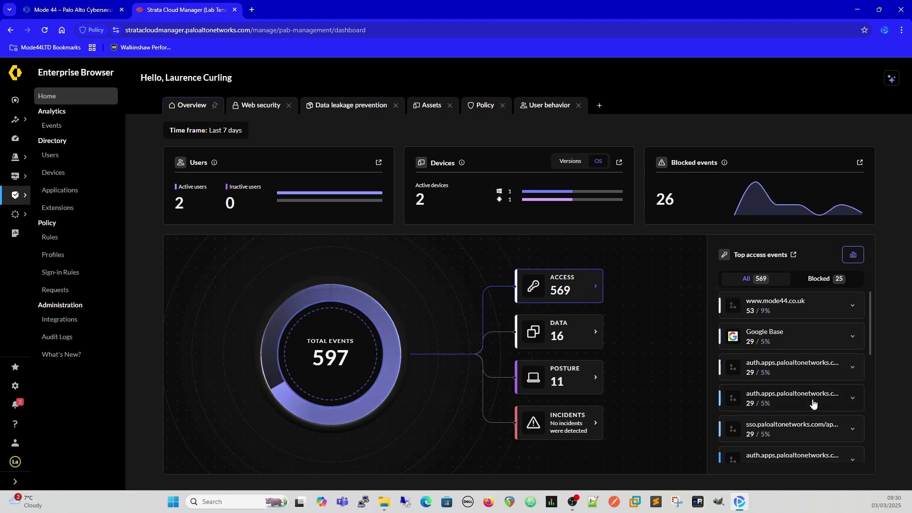
{"action": "left_click", "coordinate": [581, 340]}
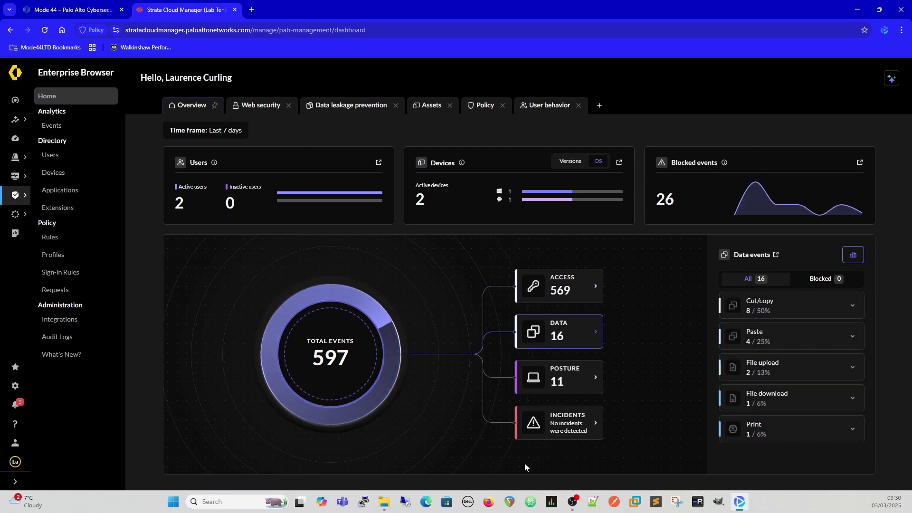
{"action": "left_click", "coordinate": [561, 379]}
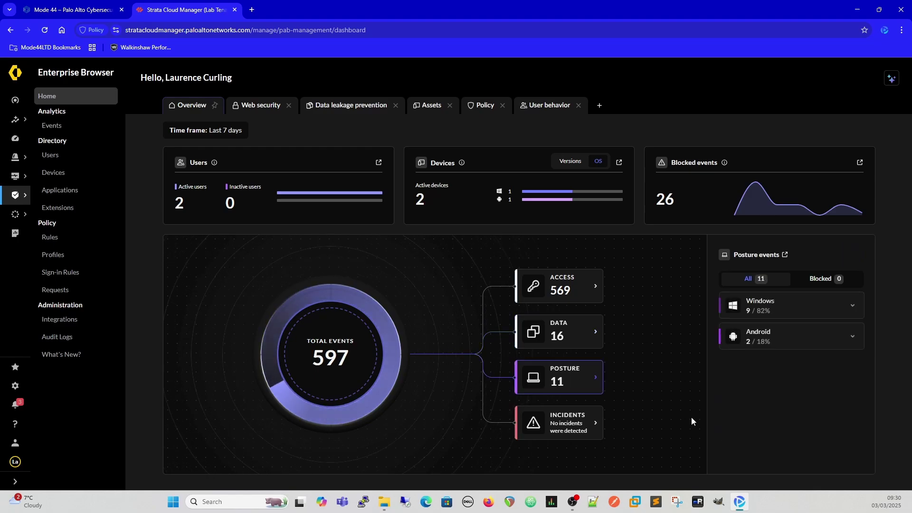
{"action": "left_click", "coordinate": [756, 309]}
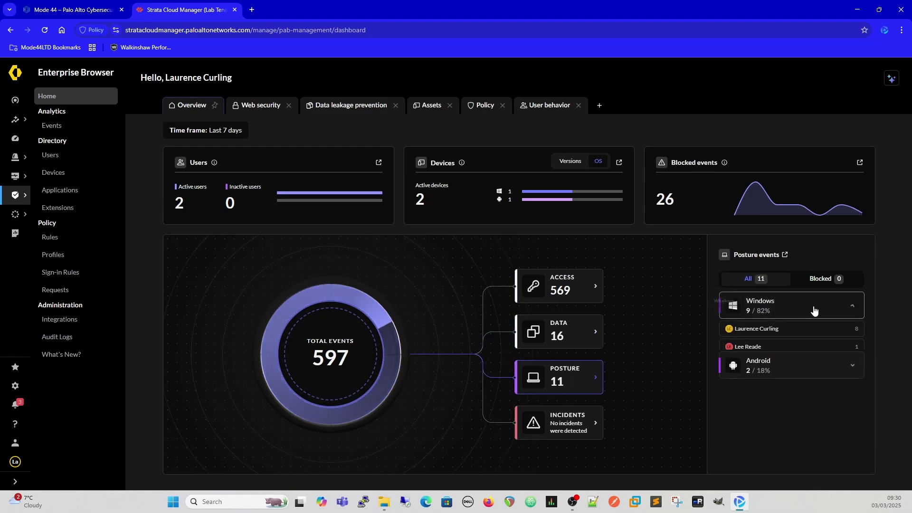
Switch to the Mode 44 website tab with Ctrl+Shift+Tab.
{"action": "key", "text": "ctrl+shift+Tab"}
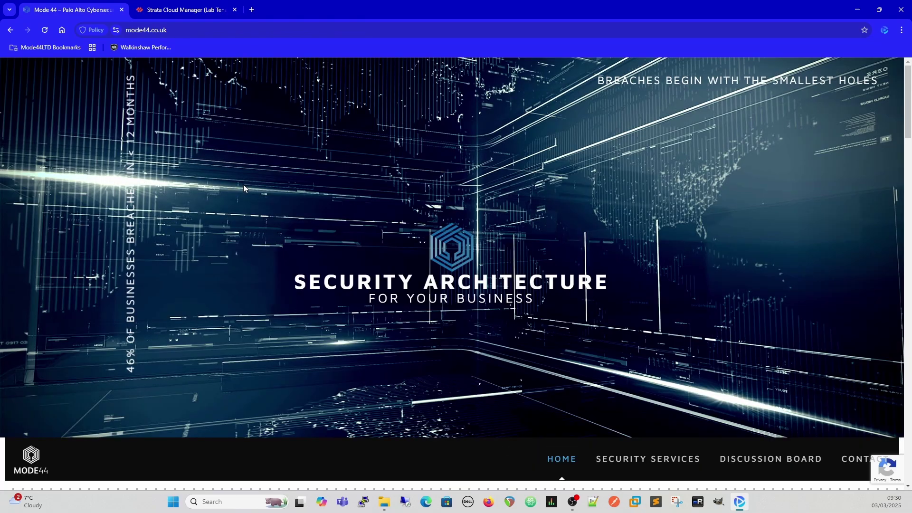